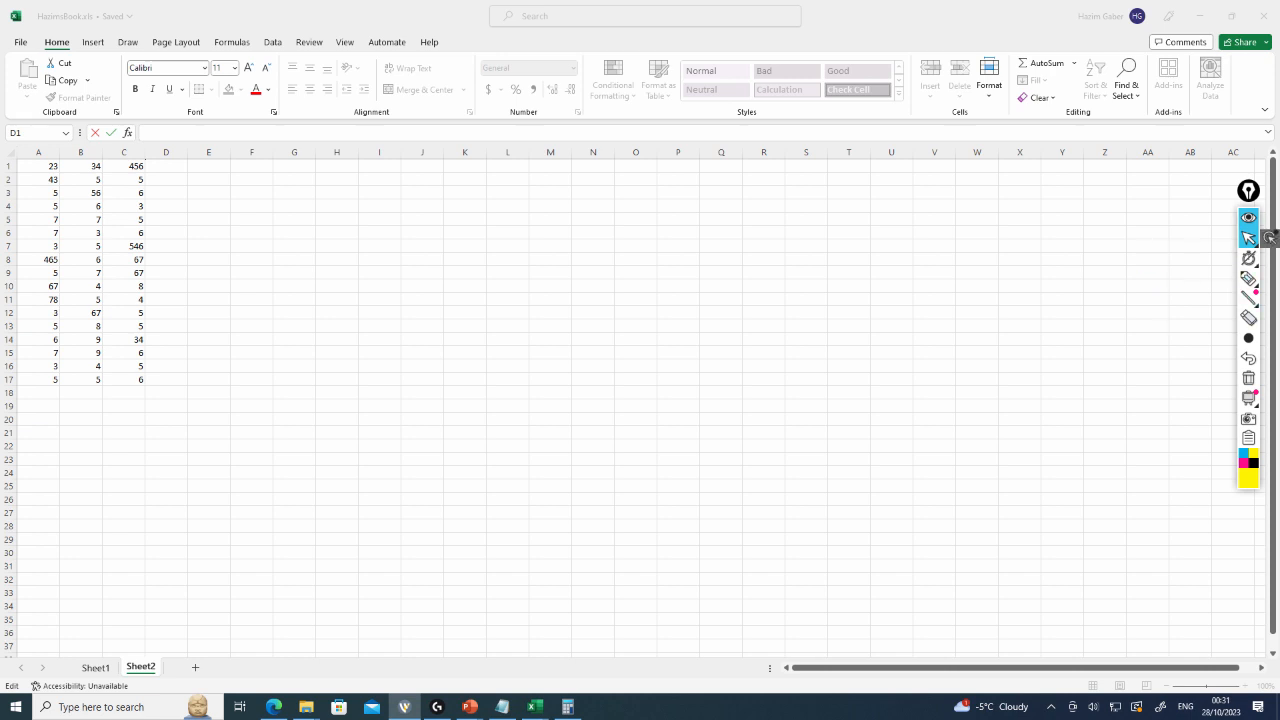
Enter A1+B1 in cell D1 without a leading equals sign
{"action": "left_click", "coordinate": [1248, 238]}
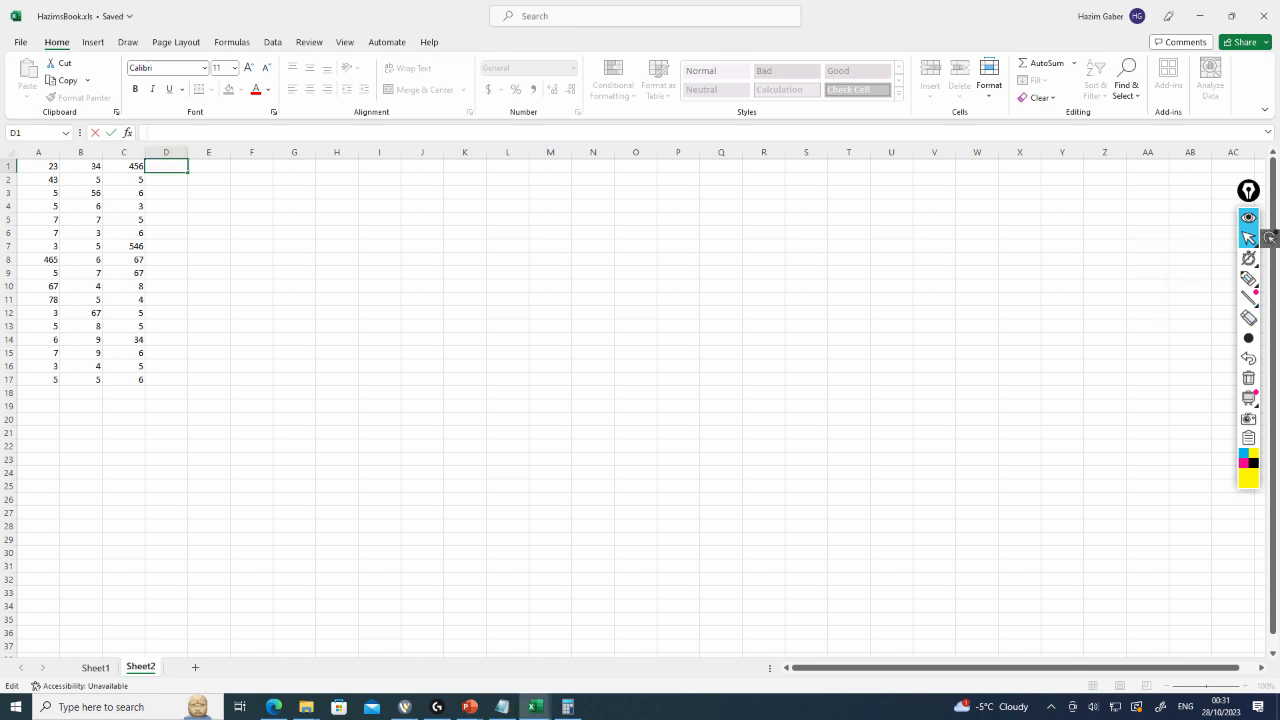
{"action": "left_click", "coordinate": [166, 193]}
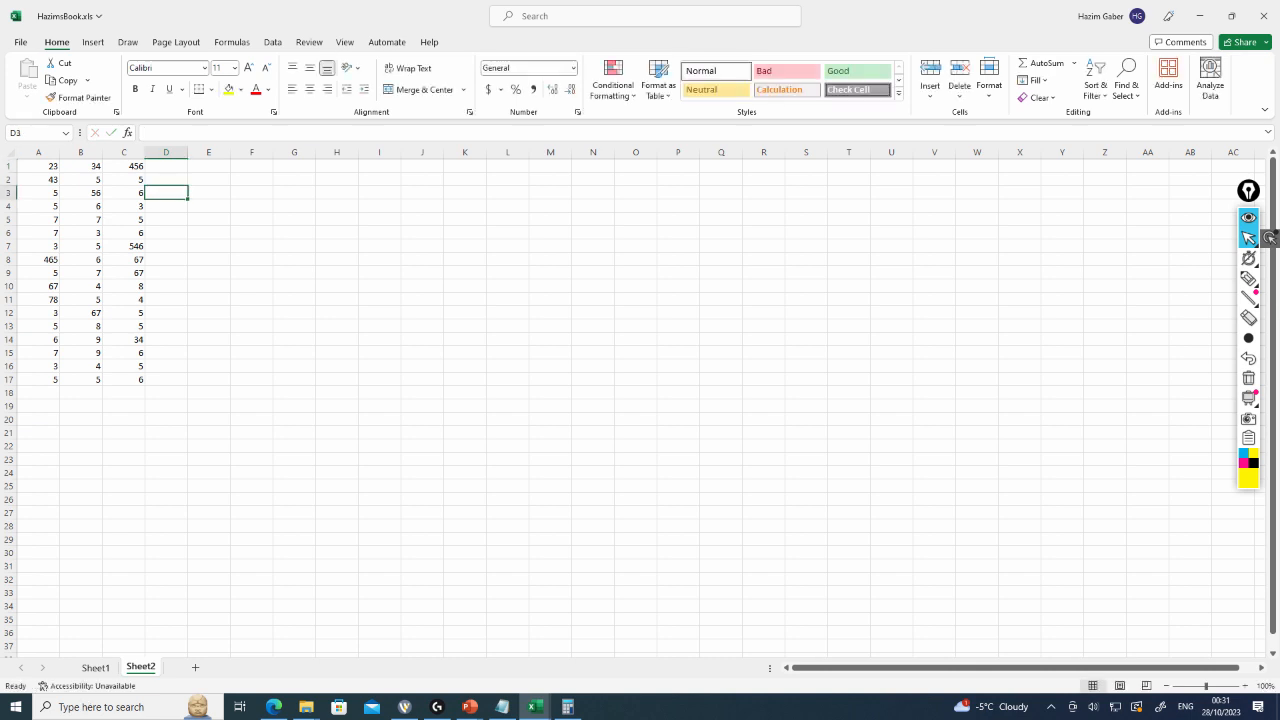
{"action": "left_click", "coordinate": [166, 166]}
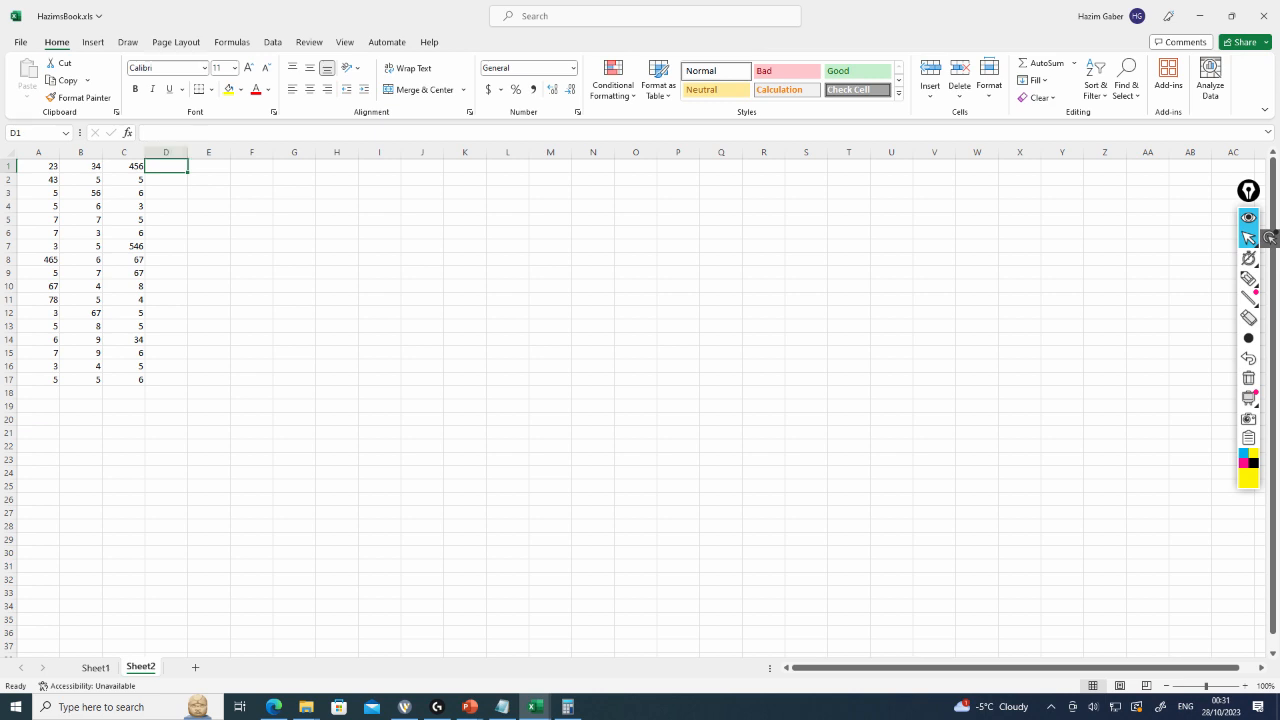
{"action": "left_click", "coordinate": [157, 133]}
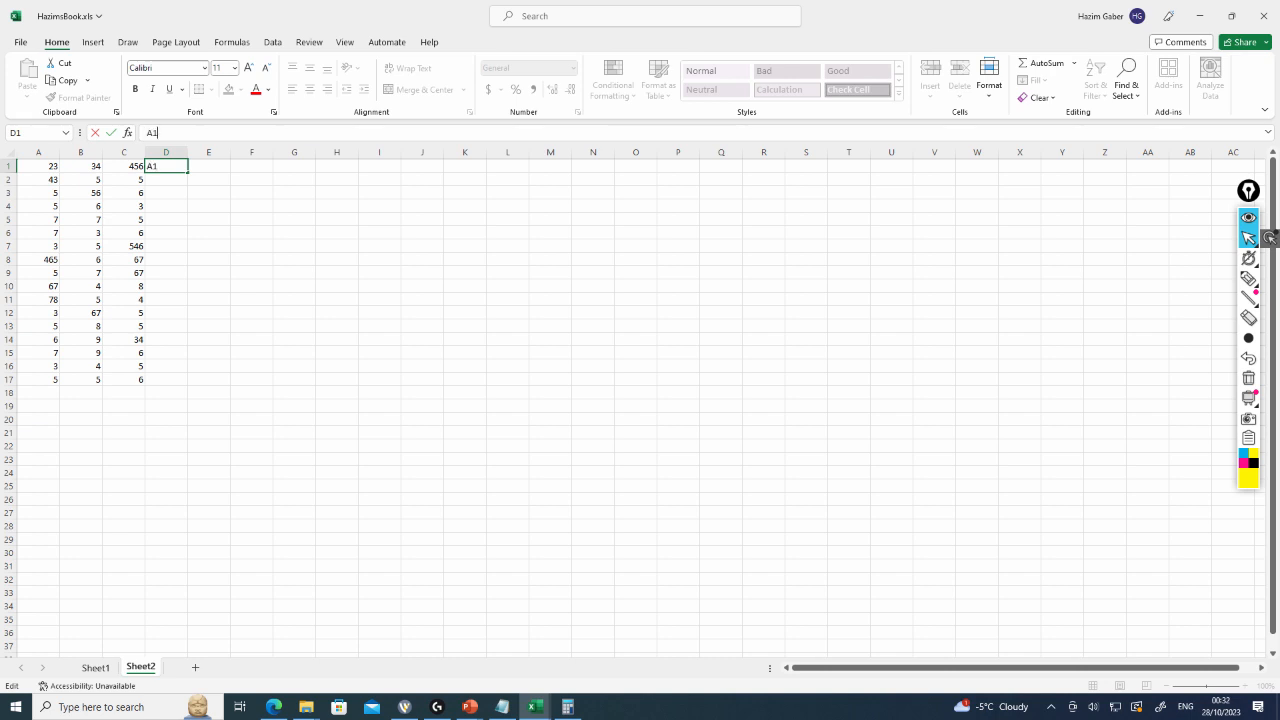
{"action": "type", "text": "B1"}
{"action": "key", "text": "Return"}
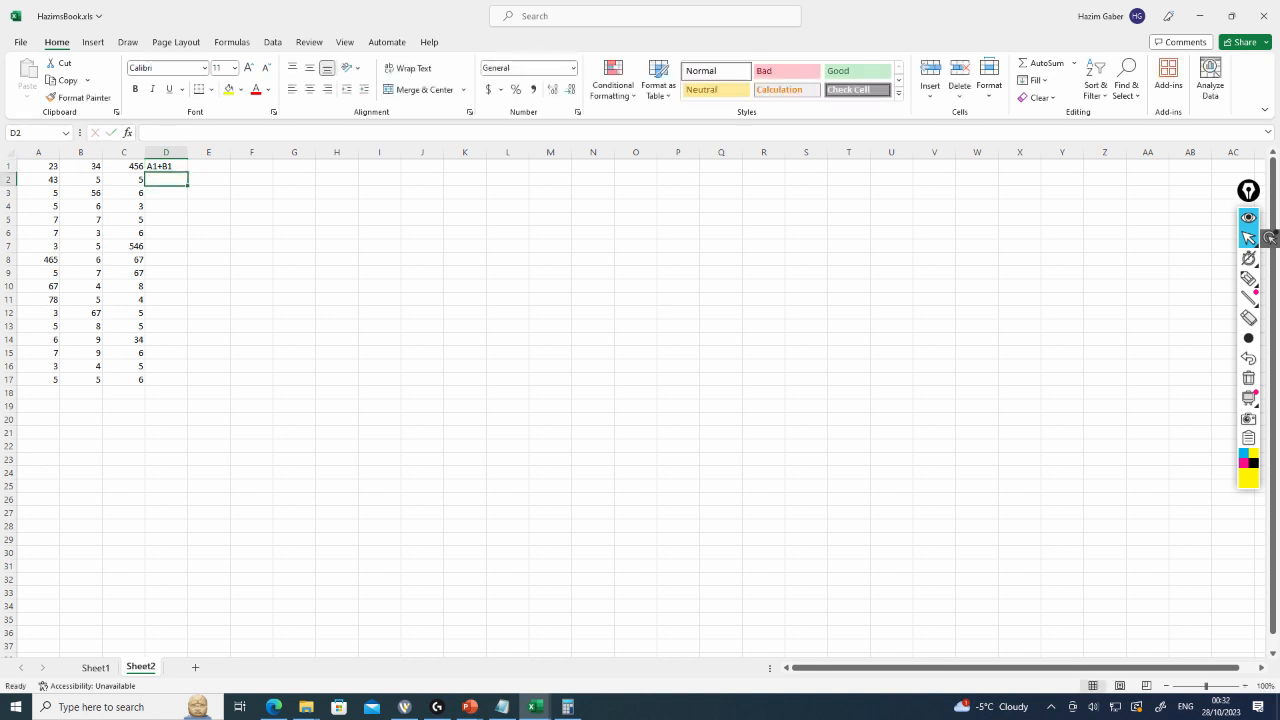
Turn the entry in cell D1 into the formula =A1+B1
{"action": "key", "text": "Up"}
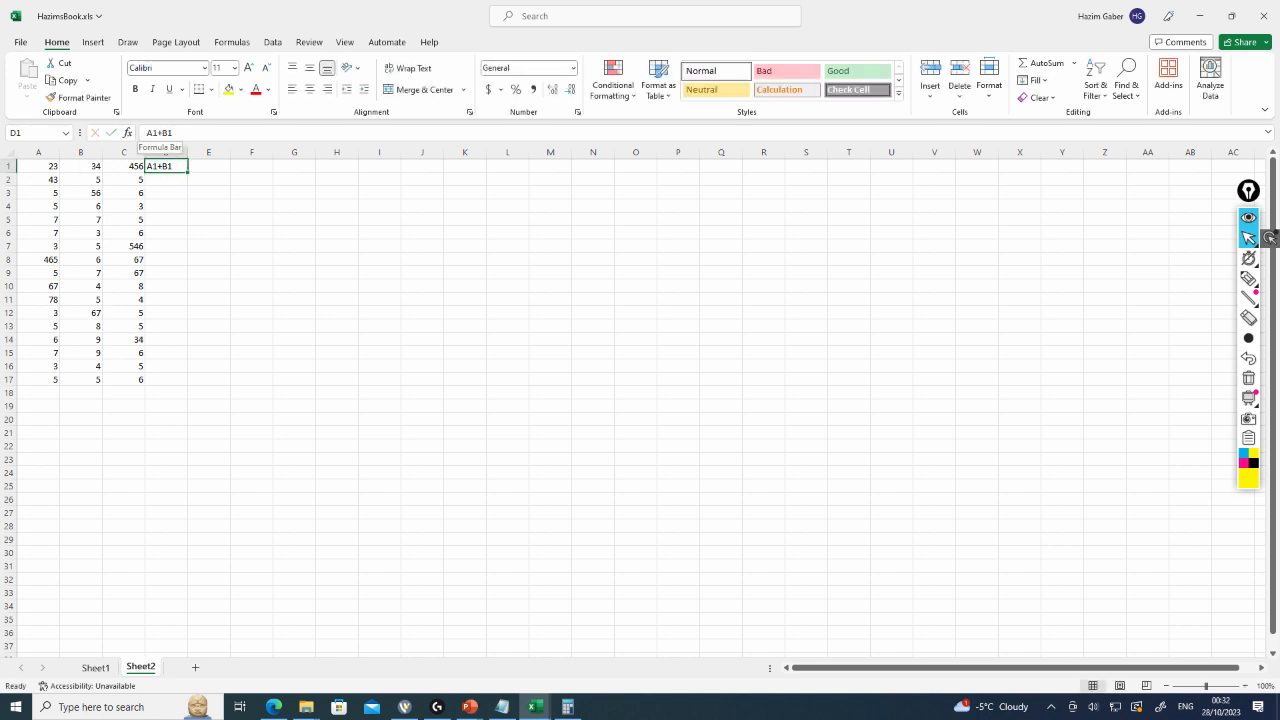
{"action": "left_click", "coordinate": [150, 133]}
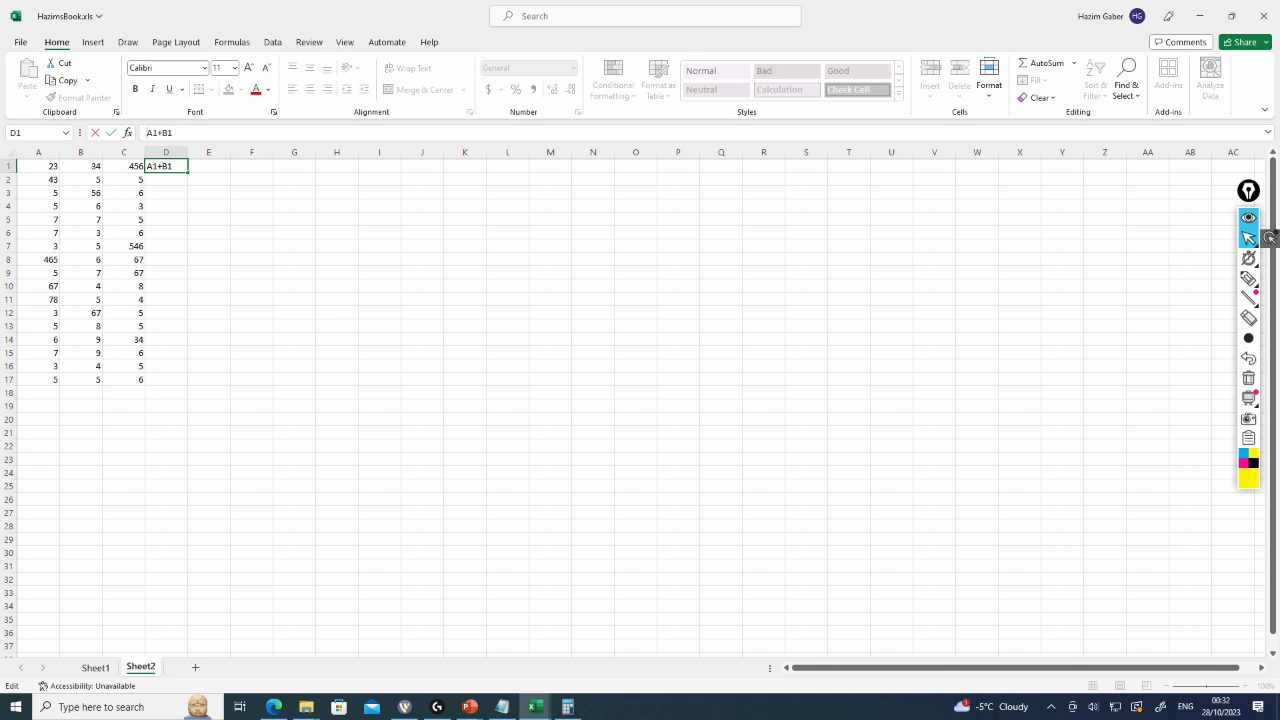
{"action": "type", "text": "="}
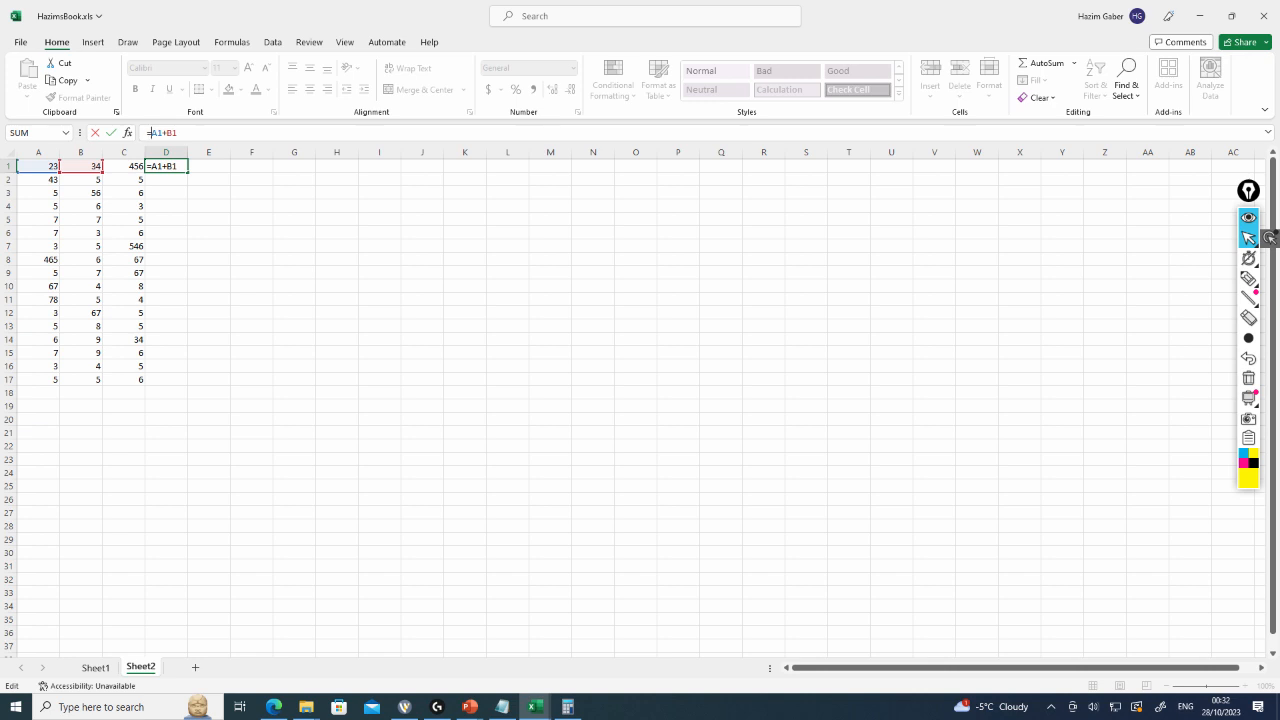
{"action": "key", "text": "Return"}
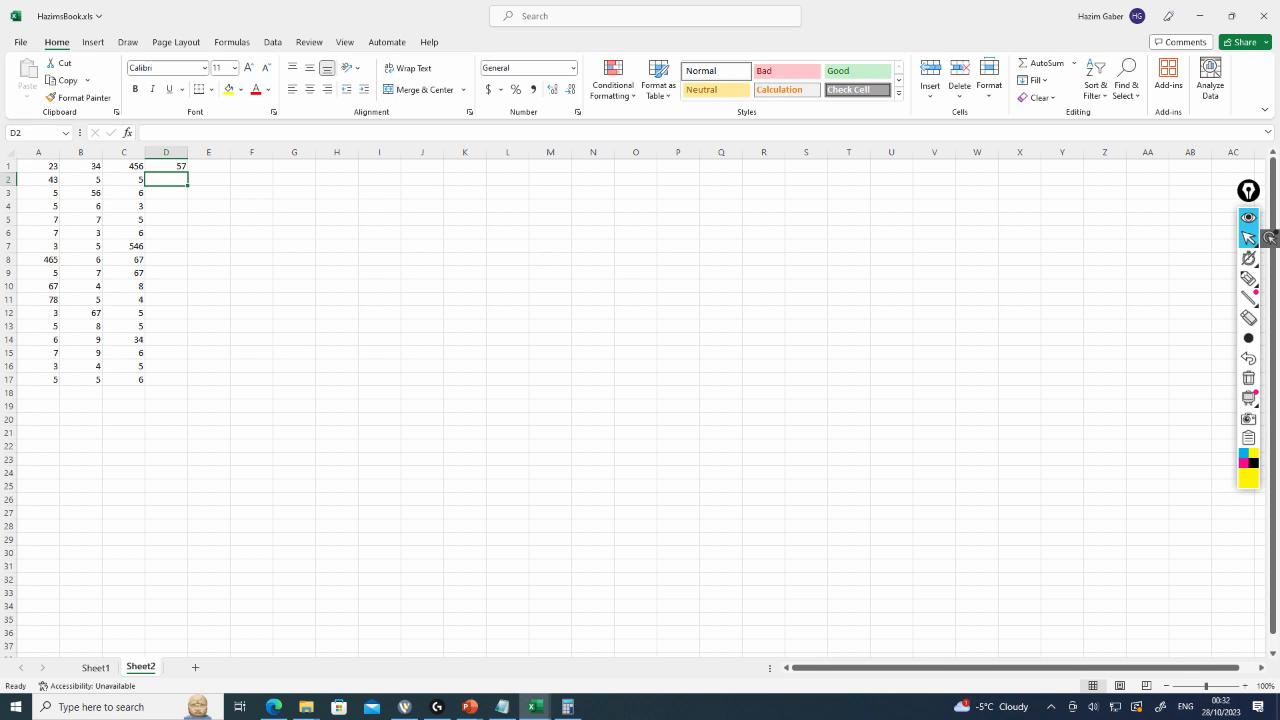
Enter the formula =A2+B2 in cell D2 and the formula =A3+B3 in cell D3
{"action": "left_click", "coordinate": [148, 132]}
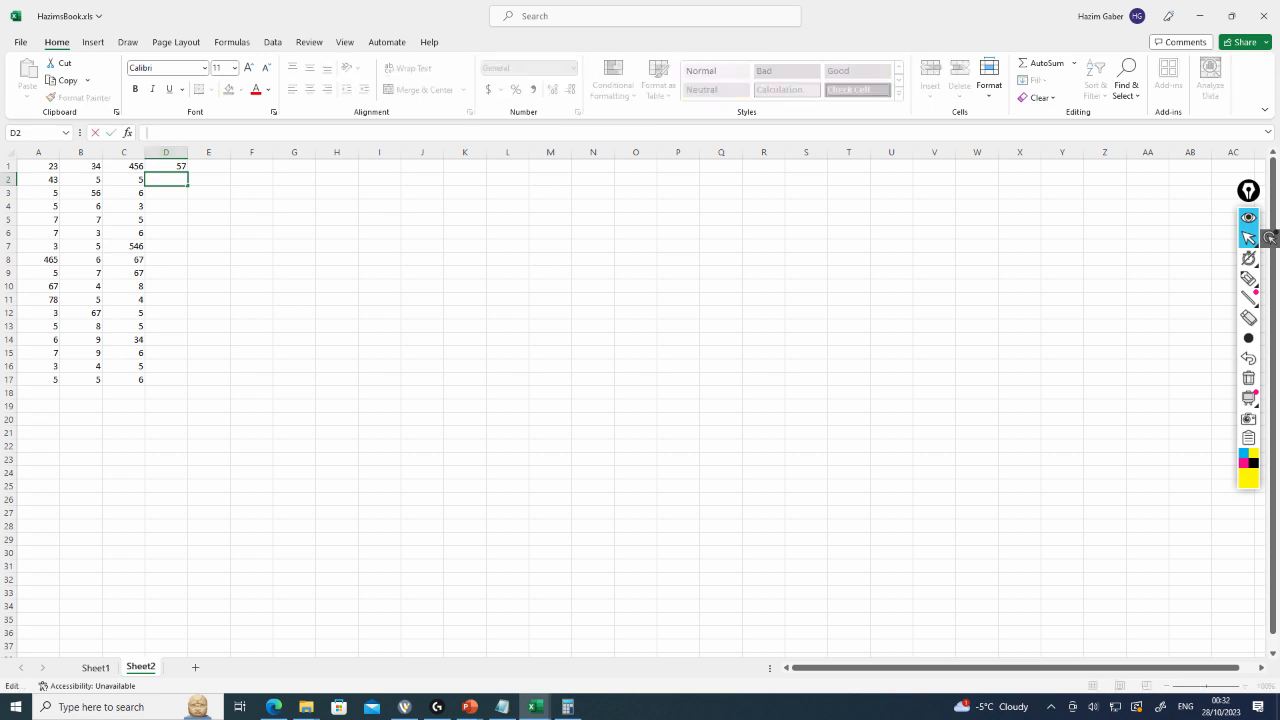
{"action": "type", "text": "=A2"}
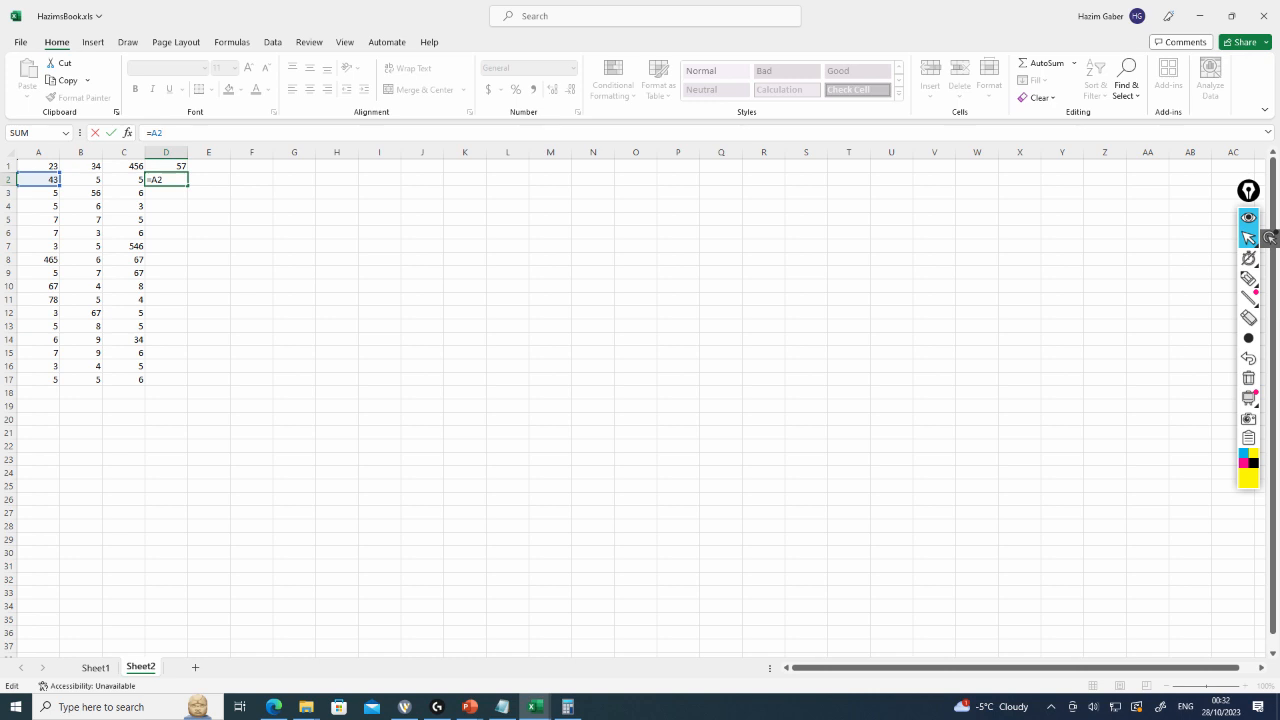
{"action": "type", "text": "+B2"}
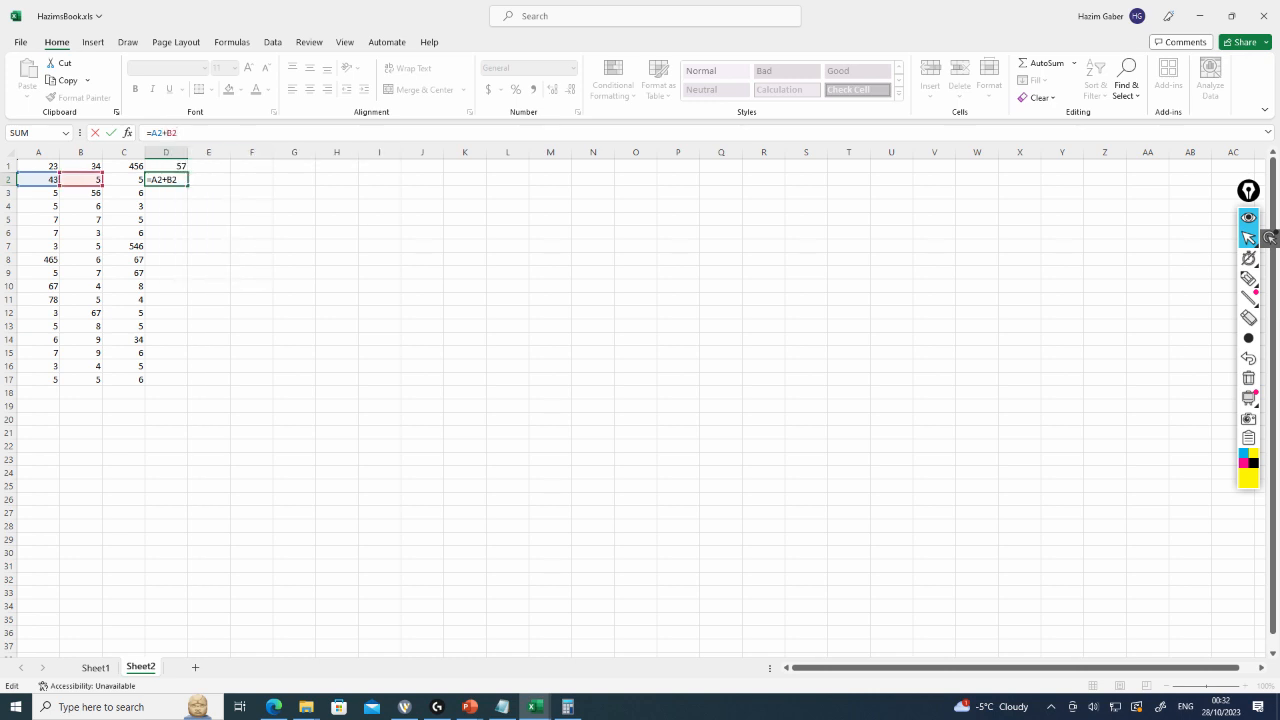
{"action": "key", "text": "Return"}
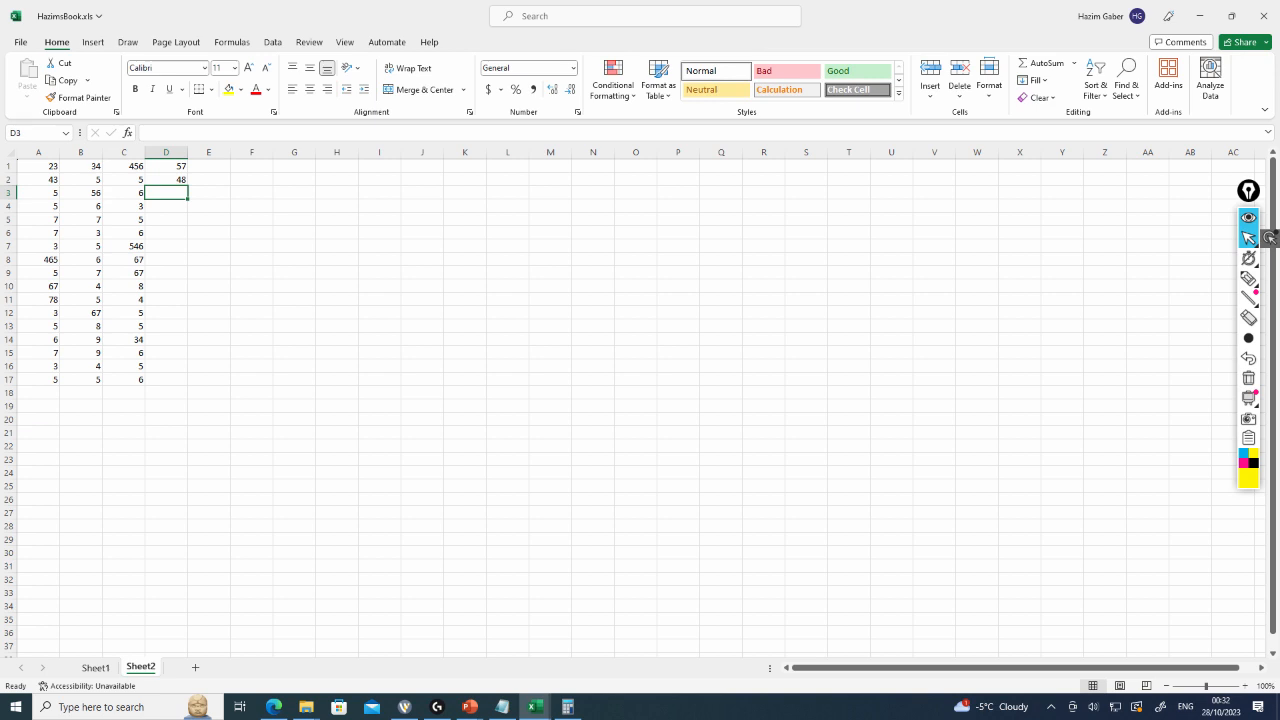
{"action": "type", "text": "=A"}
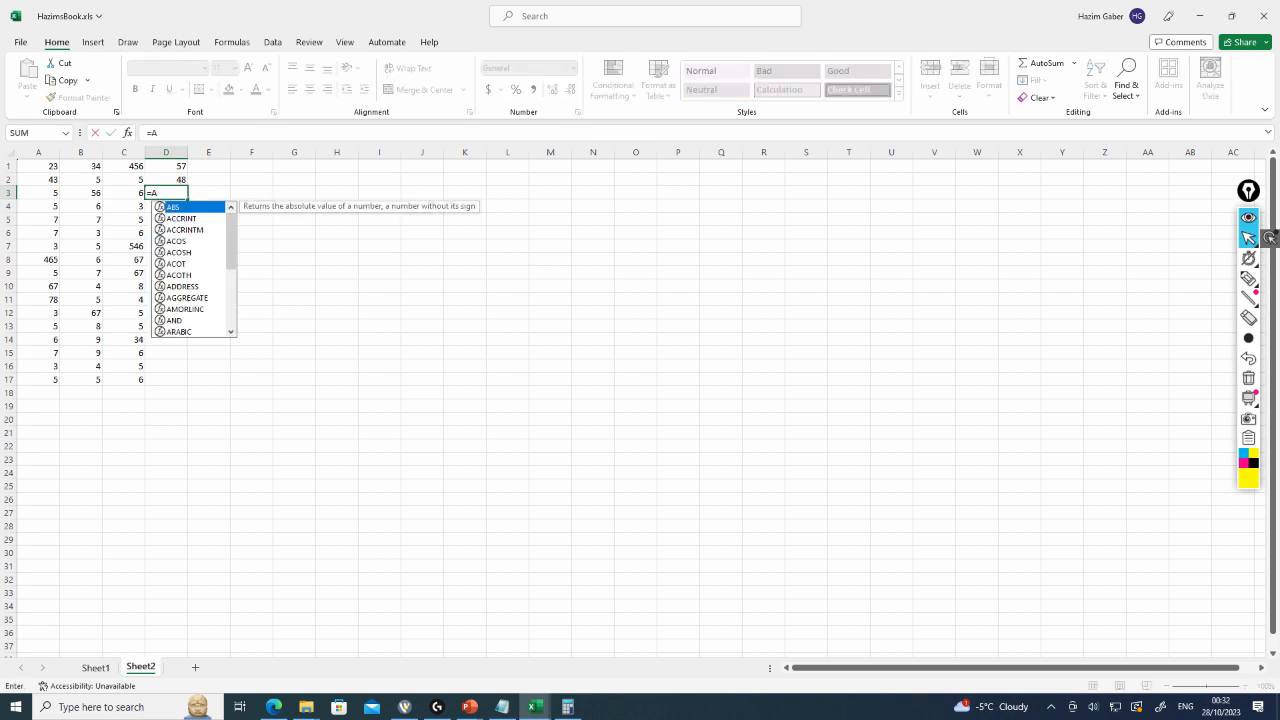
{"action": "type", "text": "3+B3"}
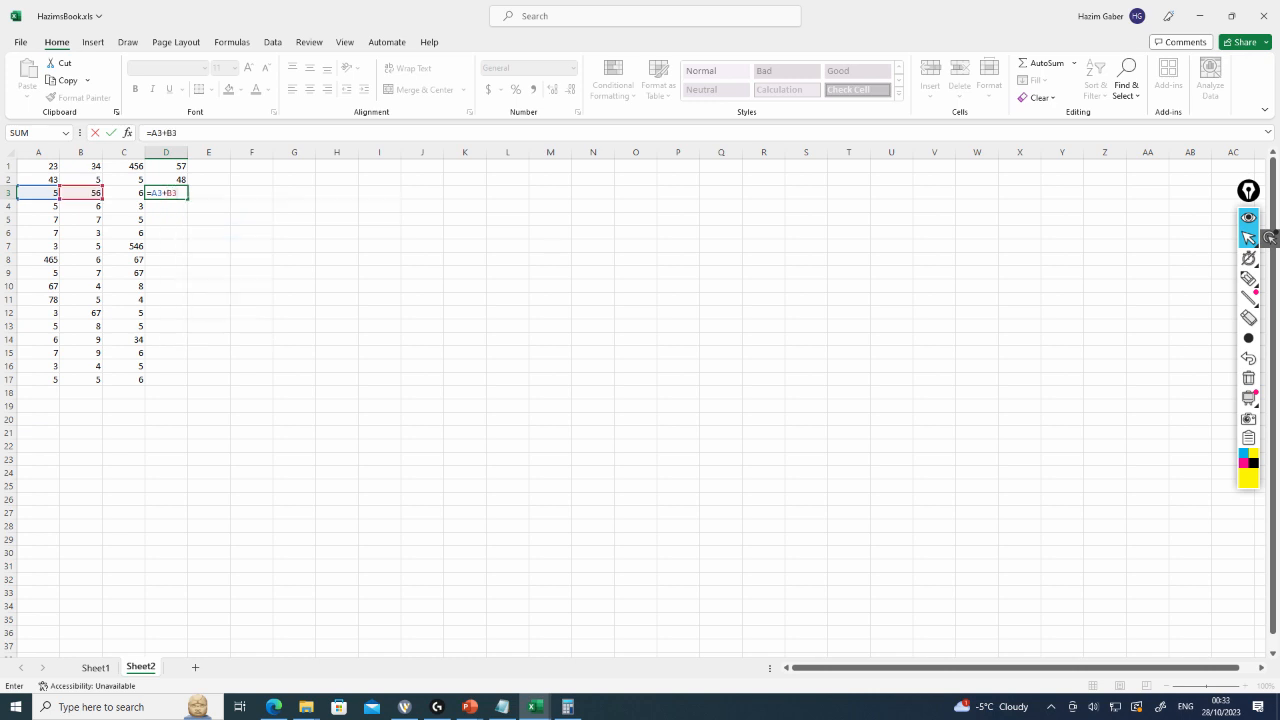
{"action": "key", "text": "Return"}
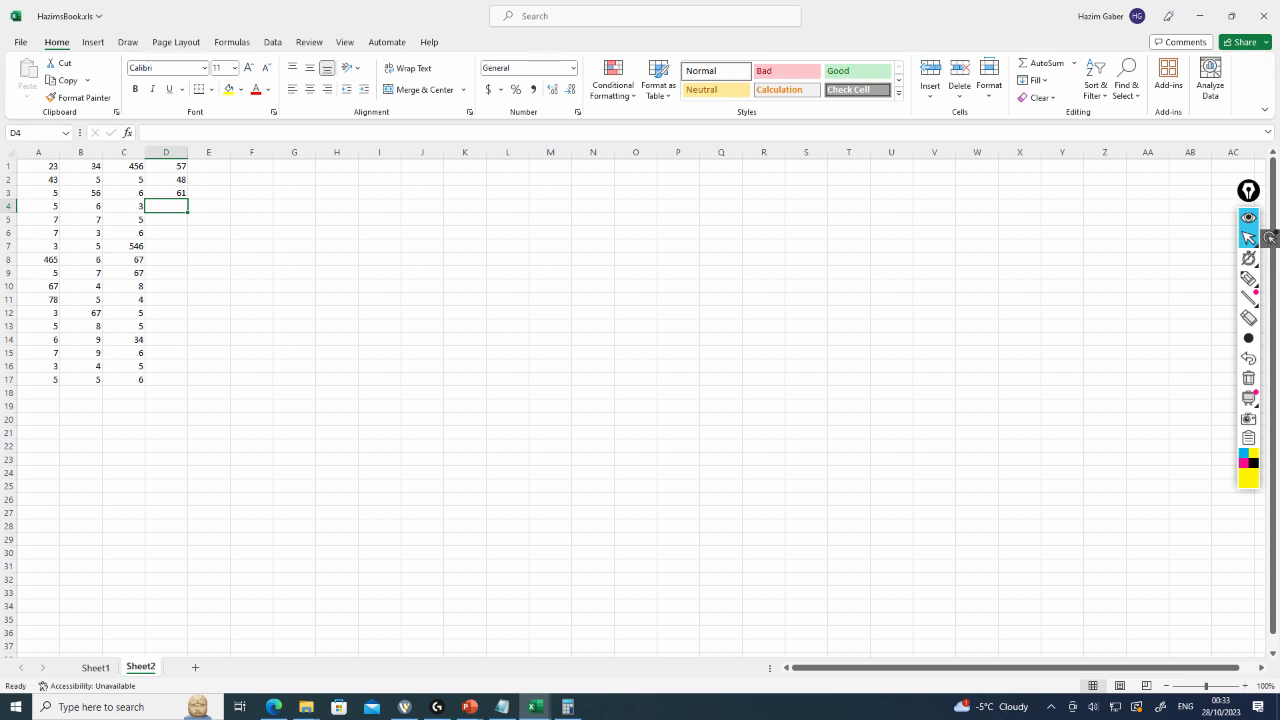
Fill the formula of cell D1 down column D through row 17
{"action": "left_click", "coordinate": [166, 166]}
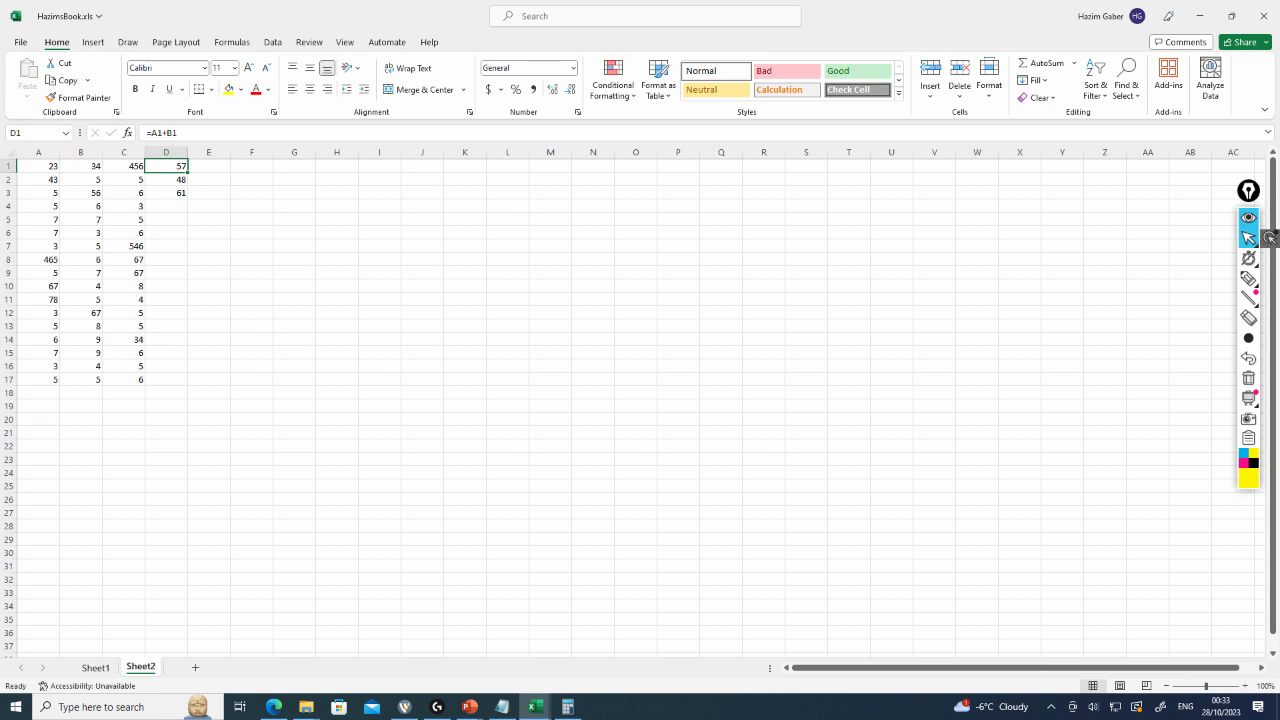
{"action": "left_click_drag", "start_coordinate": [188, 173], "coordinate": [188, 384]}
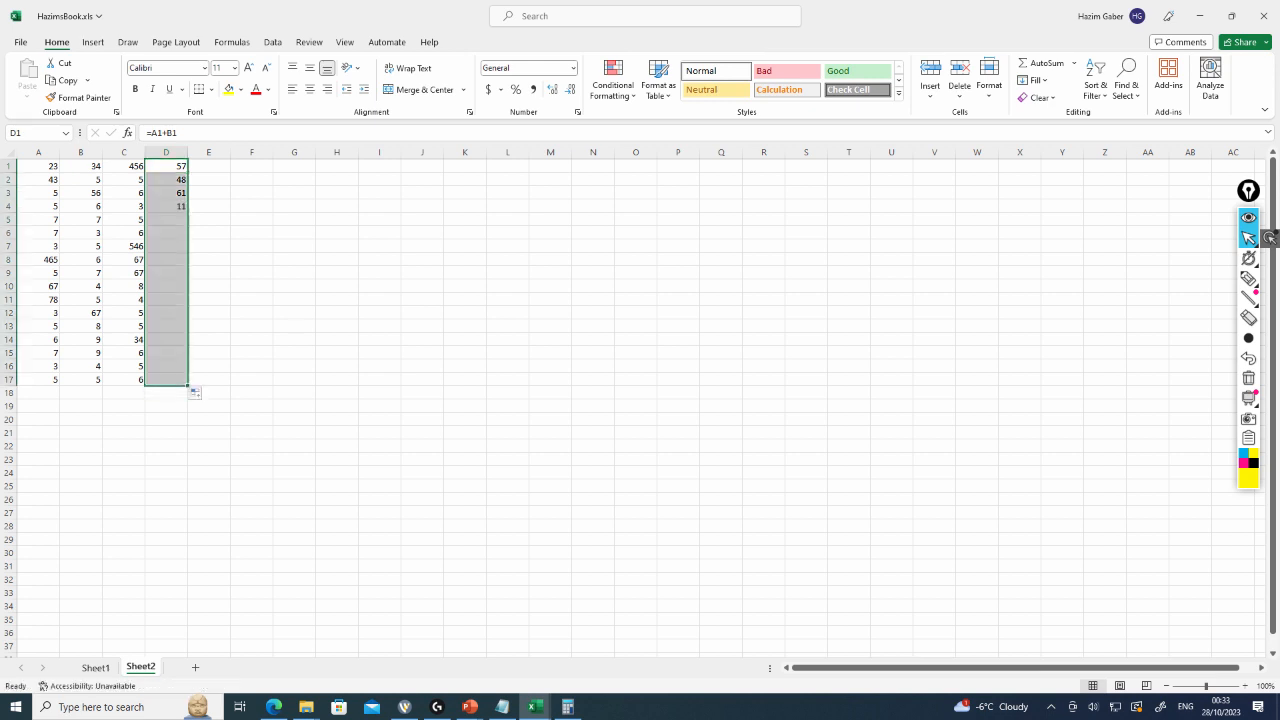
{"action": "left_click", "coordinate": [166, 326]}
Examine the filled formulas in column D cell by cell, going down the column and back up to D1
{"action": "left_click", "coordinate": [166, 193]}
{"action": "left_click", "coordinate": [166, 206]}
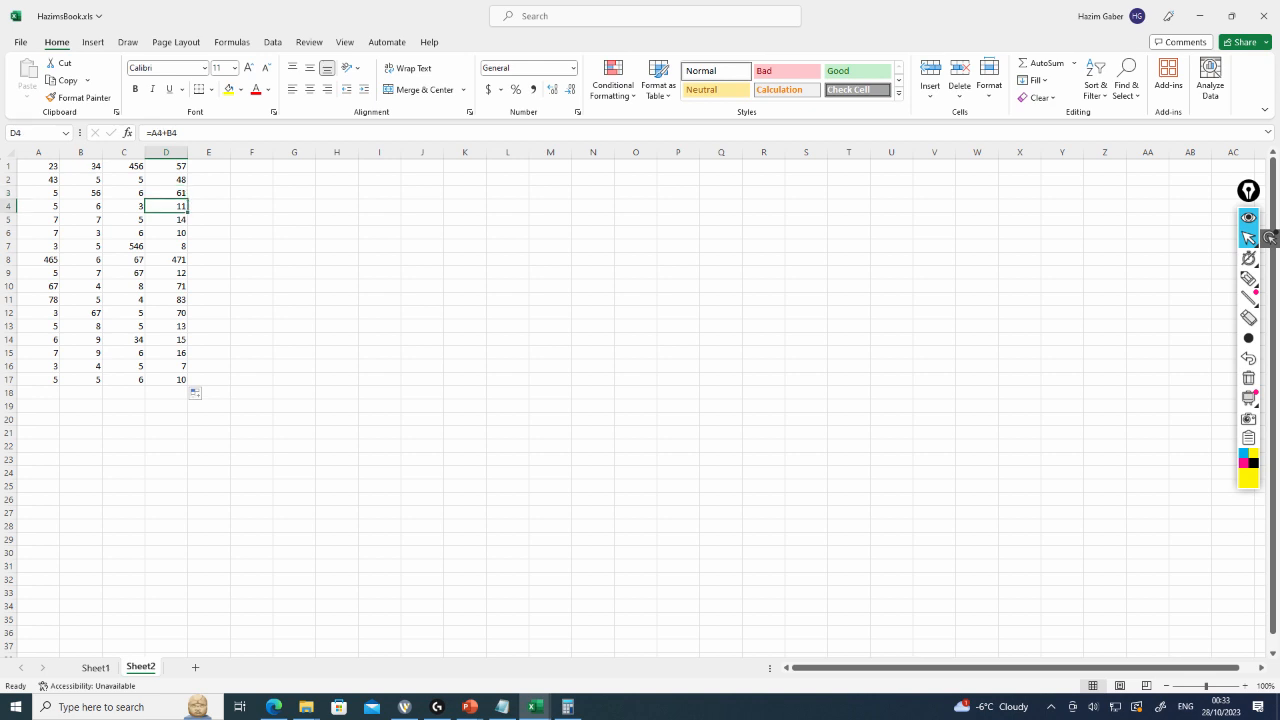
{"action": "left_click", "coordinate": [166, 220]}
{"action": "left_click", "coordinate": [166, 233]}
{"action": "key", "text": "Down"}
{"action": "key", "text": "Down"}
{"action": "key", "text": "Down"}
{"action": "key", "text": "Down"}
{"action": "key", "text": "Down"}
{"action": "key", "text": "Down"}
{"action": "key", "text": "Down"}
{"action": "key", "text": "Down"}
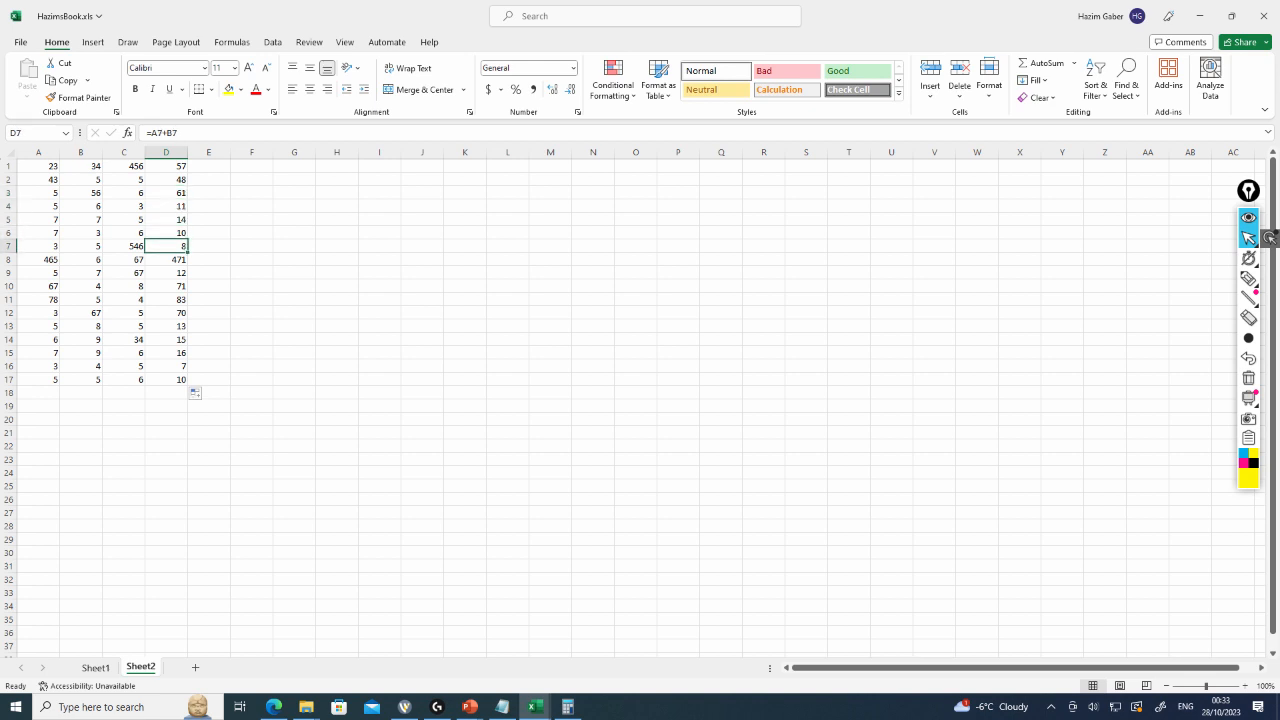
{"action": "key", "text": "Down"}
{"action": "key", "text": "Down"}
{"action": "key", "text": "Down"}
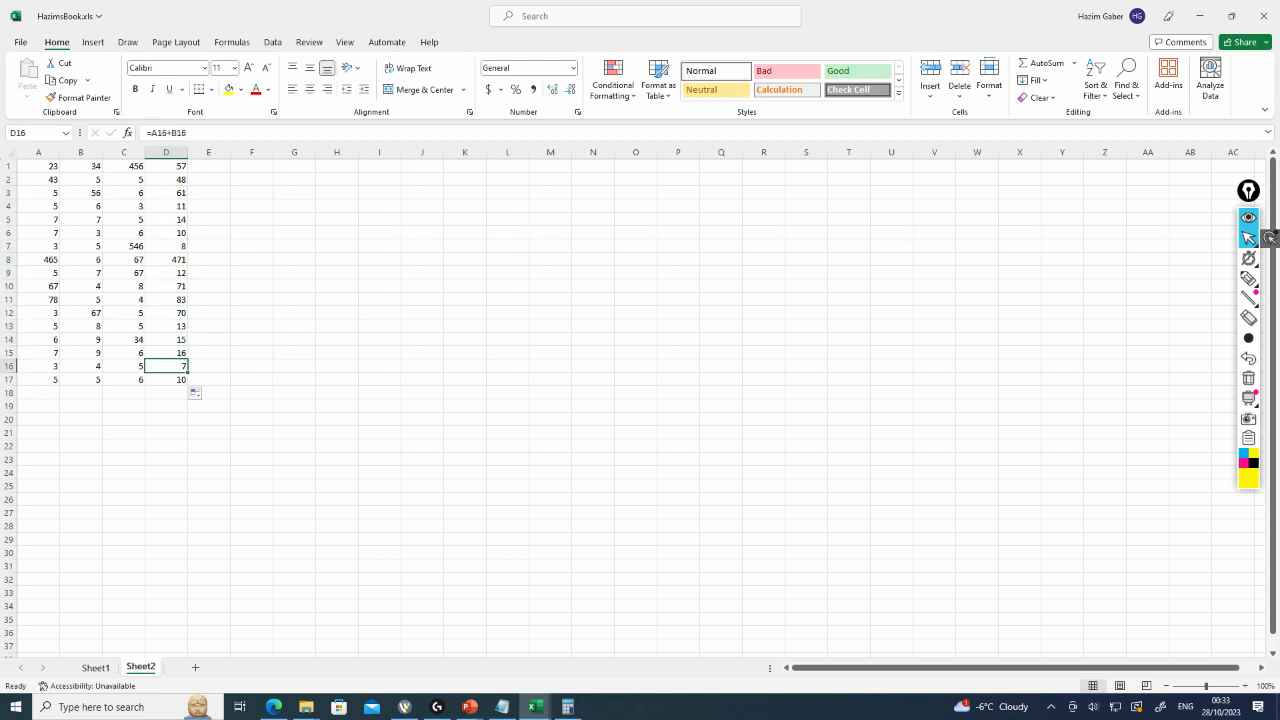
{"action": "key", "text": "Up"}
{"action": "key", "text": "Up"}
{"action": "key", "text": "Up"}
{"action": "key", "text": "Up"}
{"action": "key", "text": "Up"}
{"action": "key", "text": "Up"}
{"action": "key", "text": "Up"}
{"action": "key", "text": "Up"}
{"action": "key", "text": "Up"}
{"action": "key", "text": "Up"}
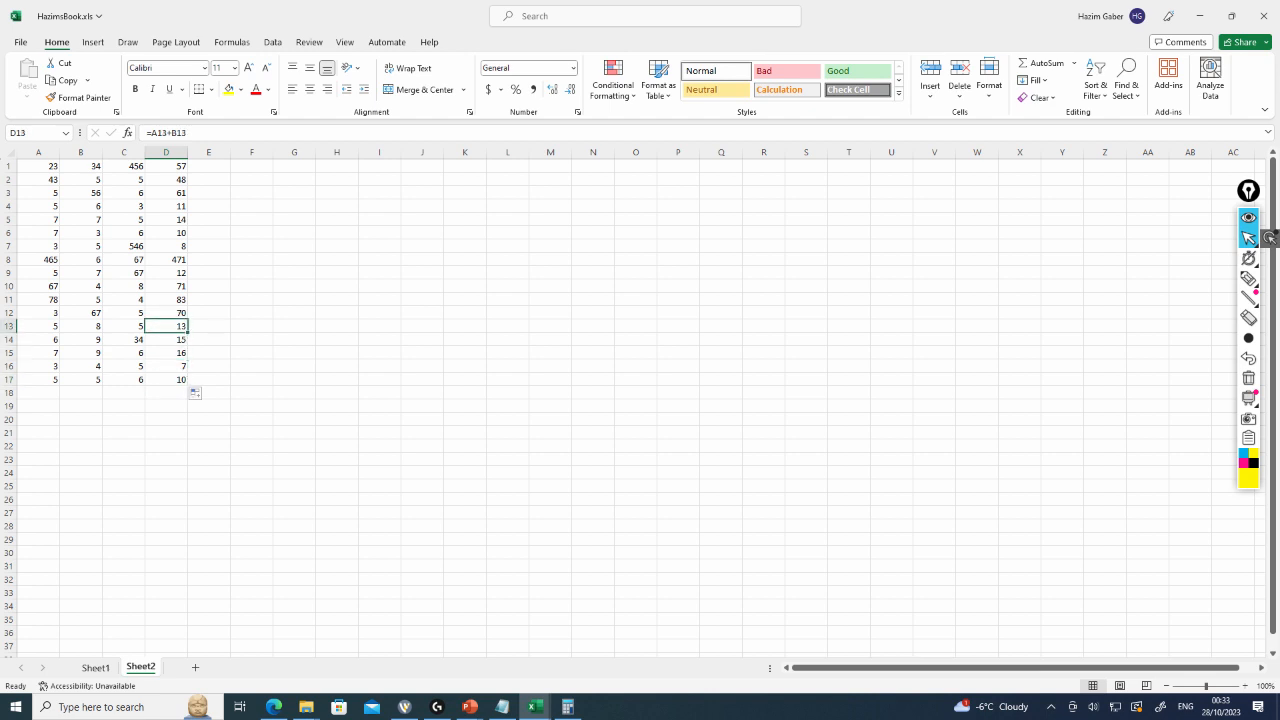
{"action": "key", "text": "Up"}
{"action": "key", "text": "Up"}
{"action": "key", "text": "Up"}
{"action": "key", "text": "Up"}
{"action": "key", "text": "Up"}
{"action": "key", "text": "Up"}
{"action": "key", "text": "Up"}
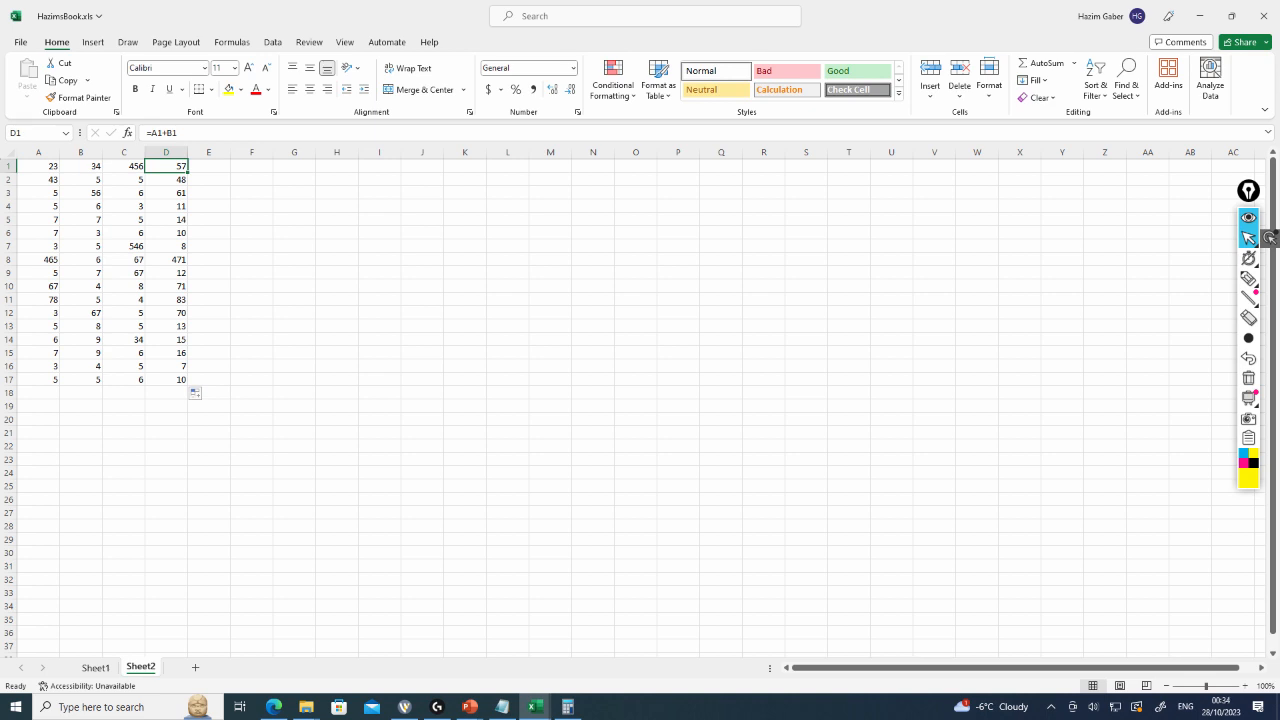
Enter the formula =A1+B1+C1 in cell E1 and fill it down through E17
{"action": "left_click", "coordinate": [209, 166]}
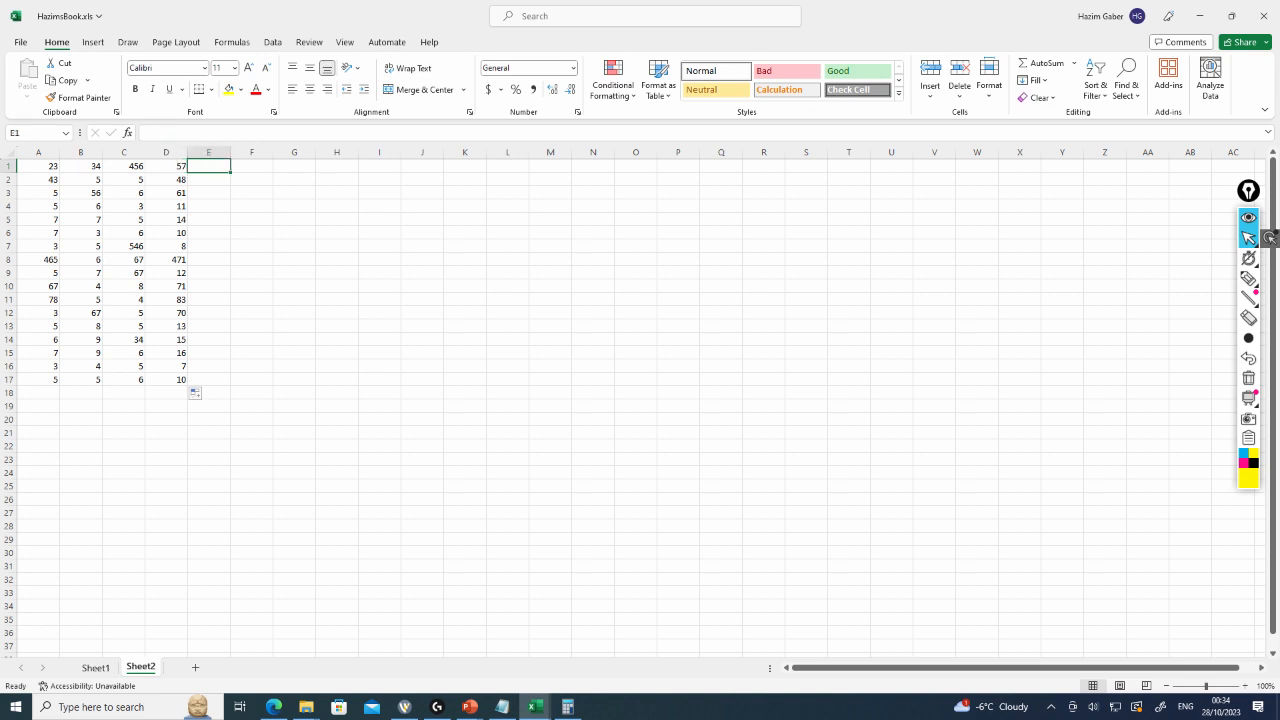
{"action": "left_click", "coordinate": [166, 166]}
{"action": "left_click", "coordinate": [209, 166]}
{"action": "left_click", "coordinate": [188, 133]}
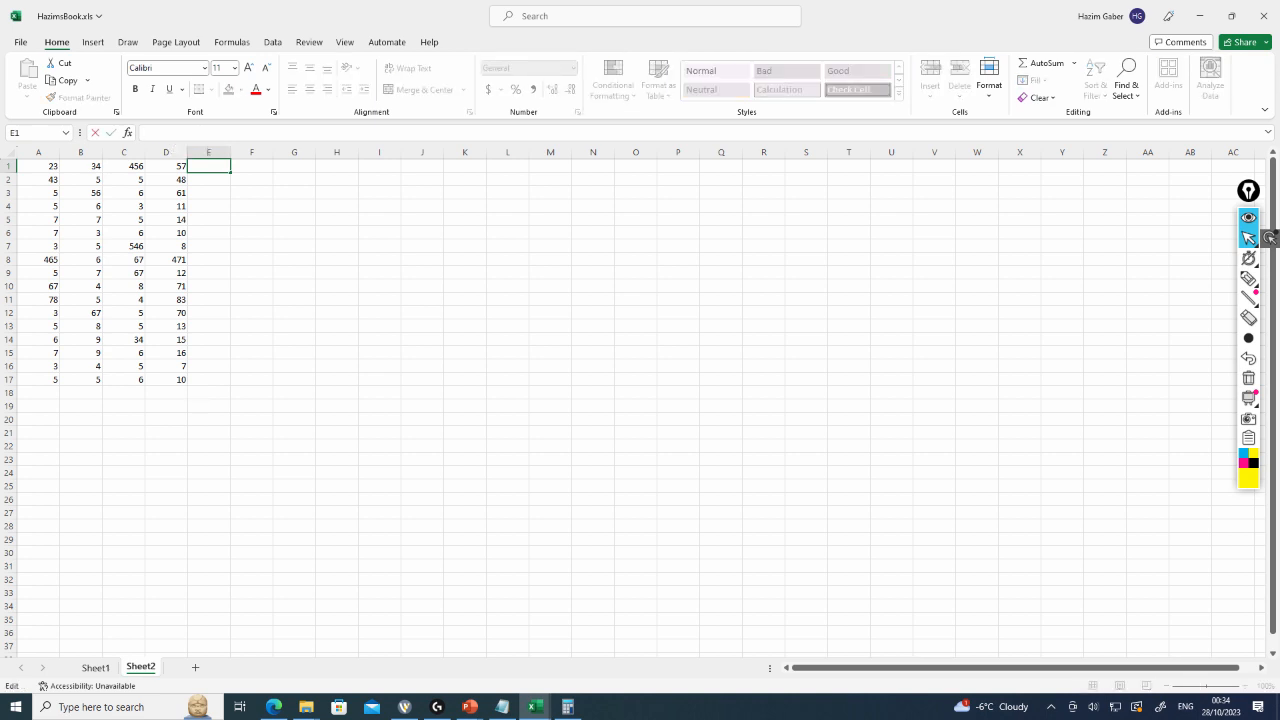
{"action": "type", "text": "="}
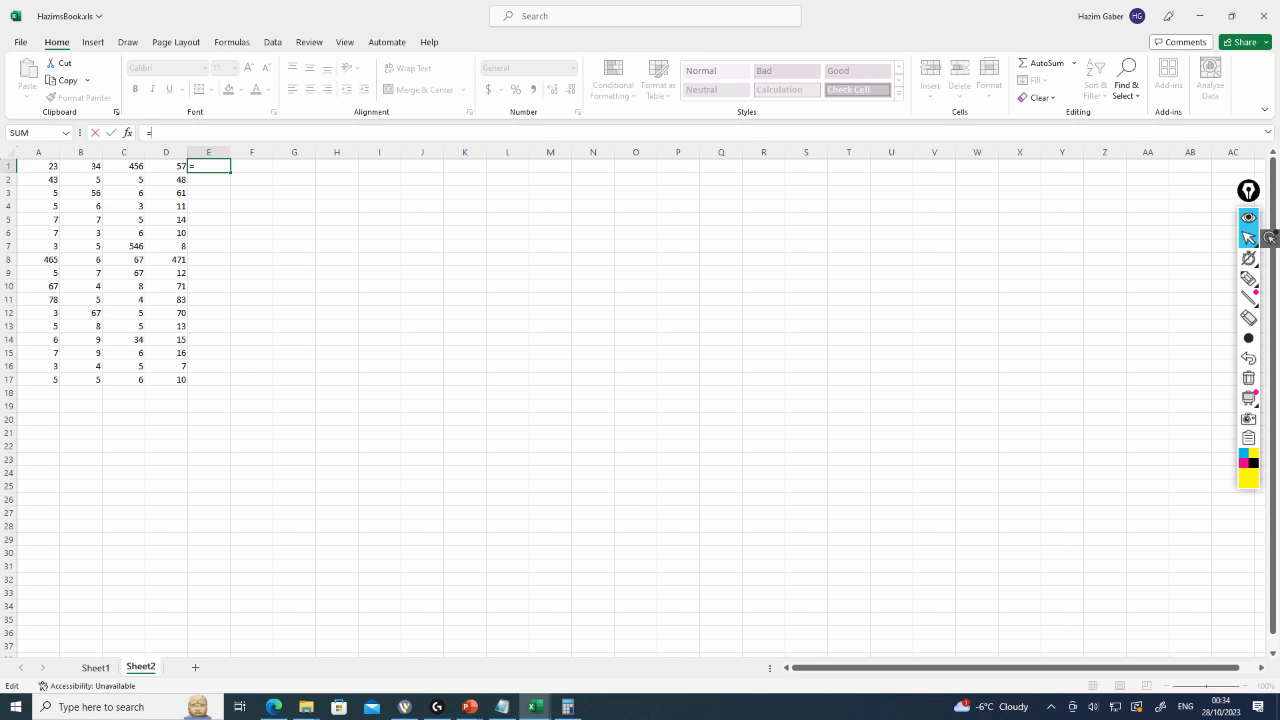
{"action": "type", "text": "A1+"}
{"action": "type", "text": "B1+C1"}
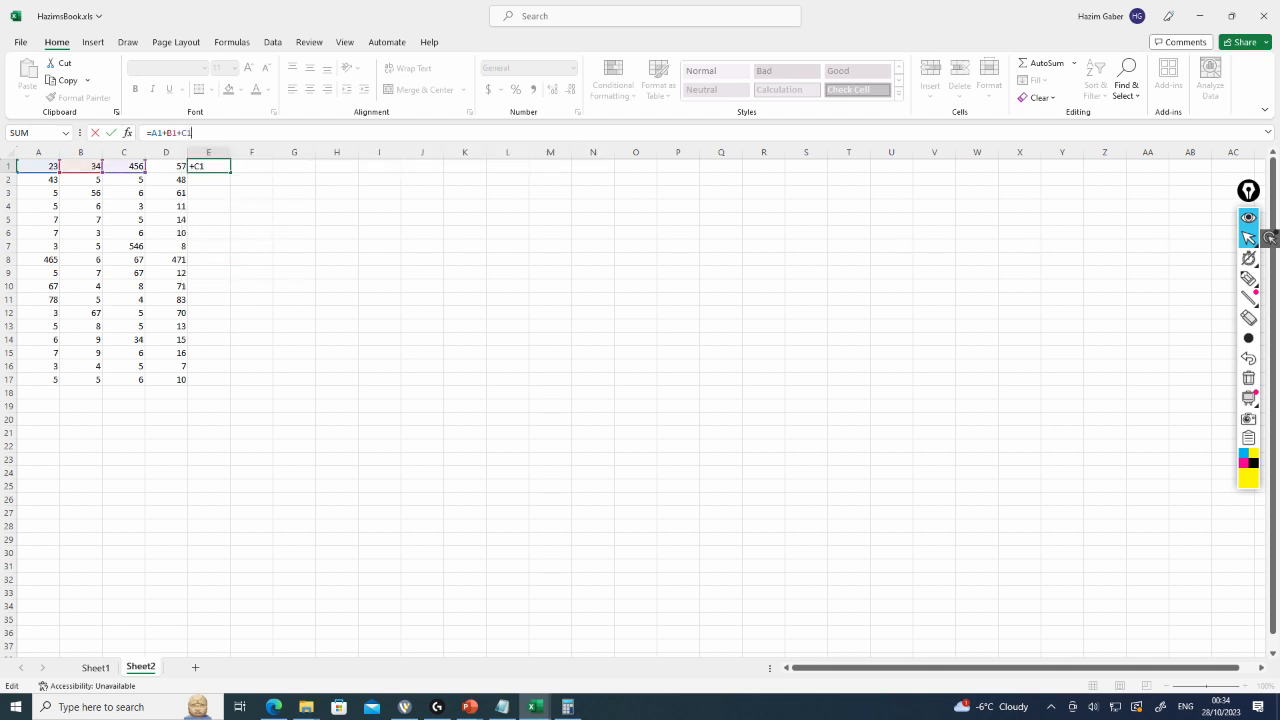
{"action": "key", "text": "Return"}
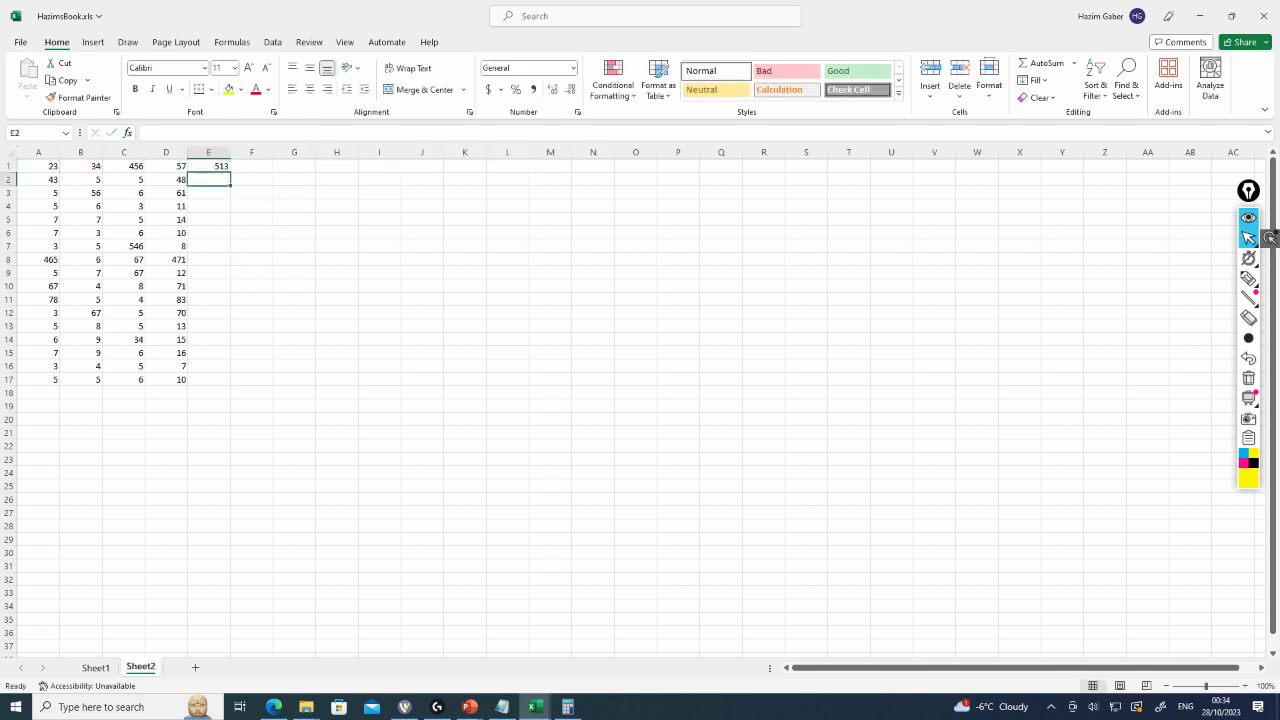
{"action": "key", "text": "Up"}
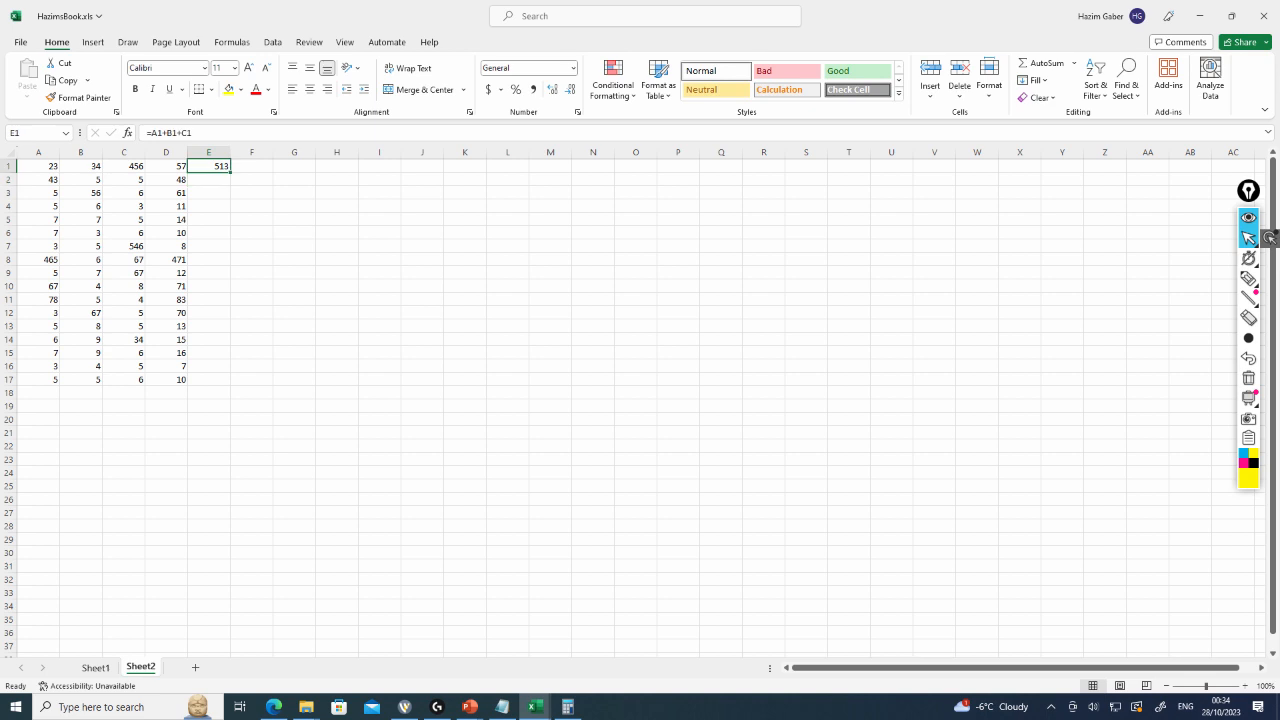
{"action": "left_click_drag", "start_coordinate": [230, 172], "coordinate": [210, 381]}
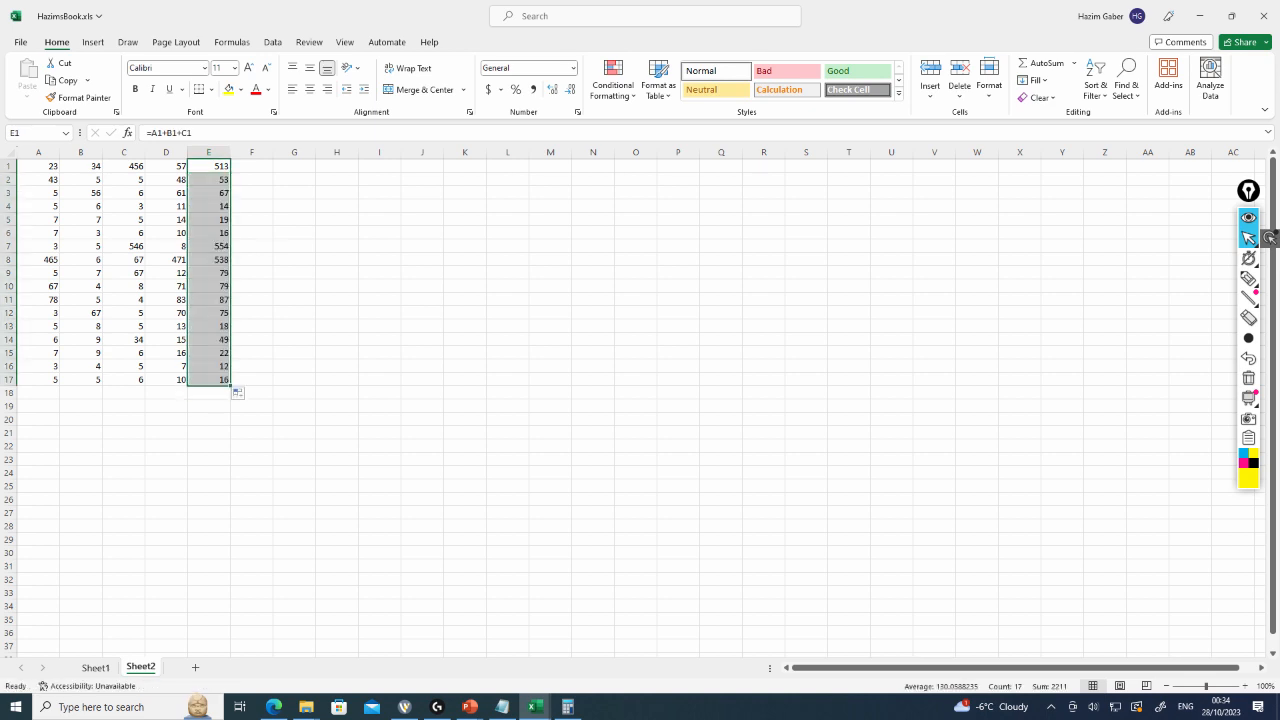
Start a formula in cell F1 with an equals sign
{"action": "key", "text": "Right"}
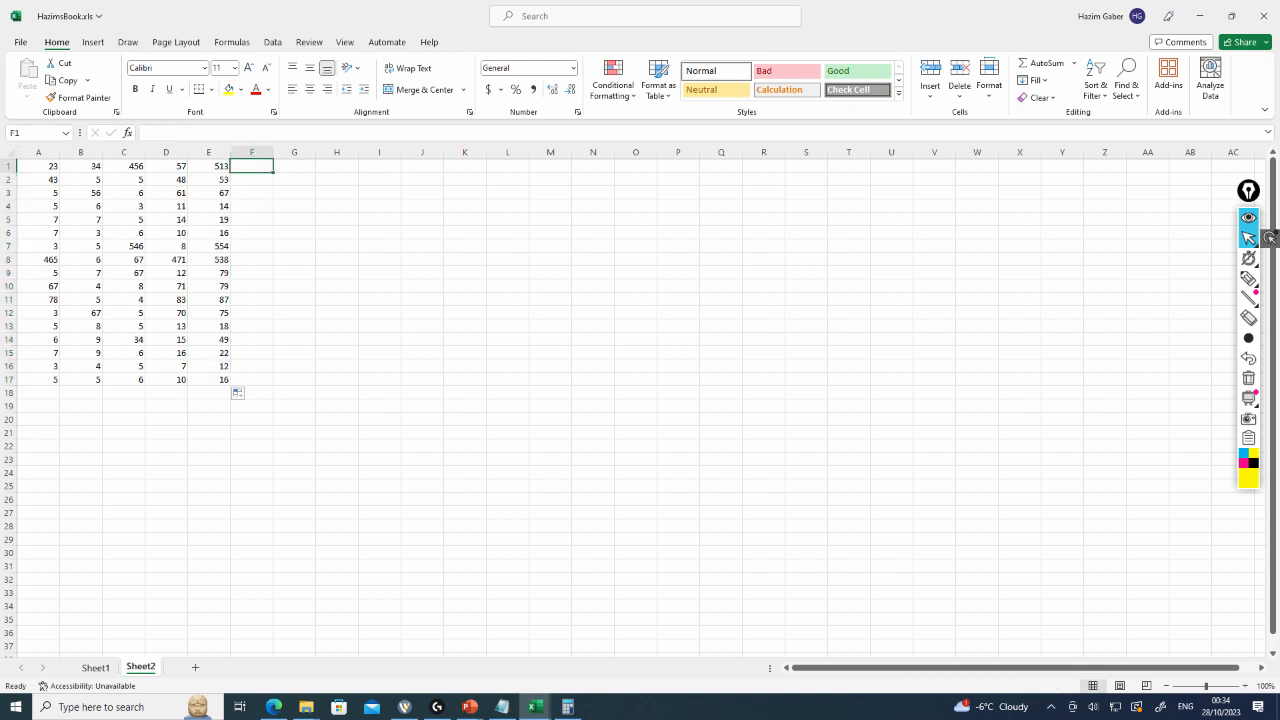
{"action": "key", "text": "F2"}
{"action": "type", "text": "="}
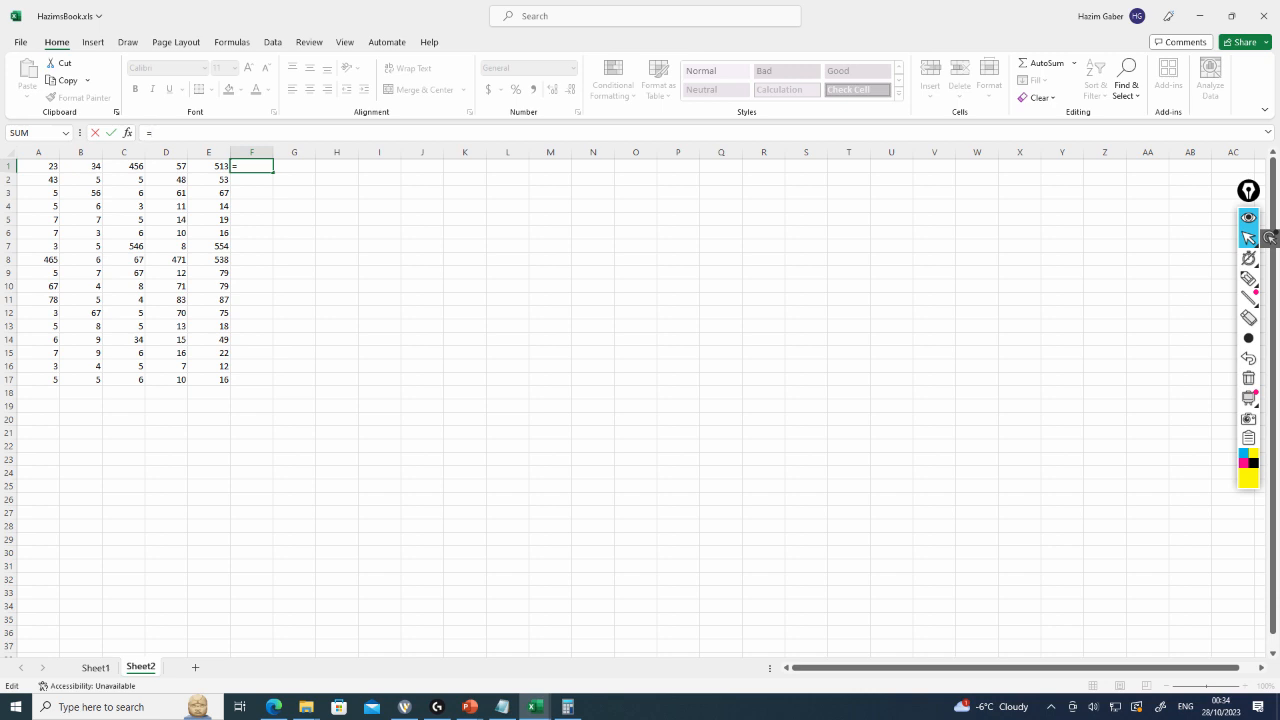
{"action": "type", "text": "A"}
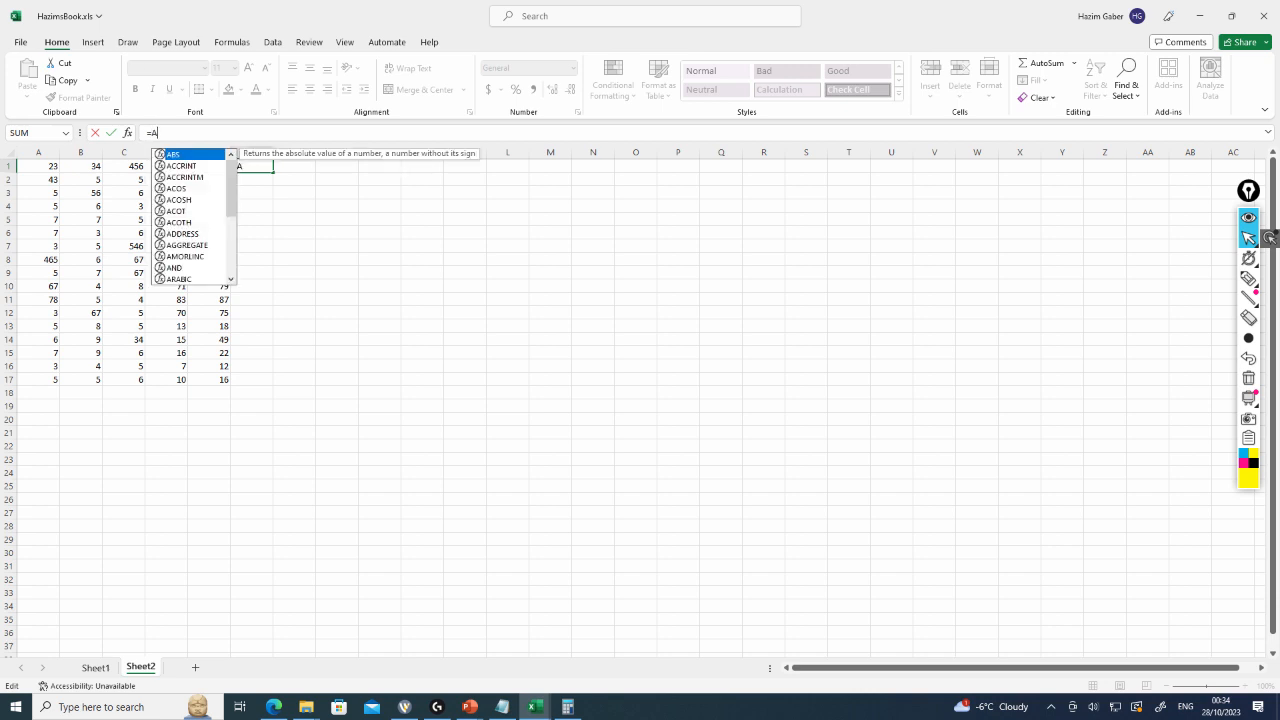
{"action": "type", "text": "1+B1+C1+De"}
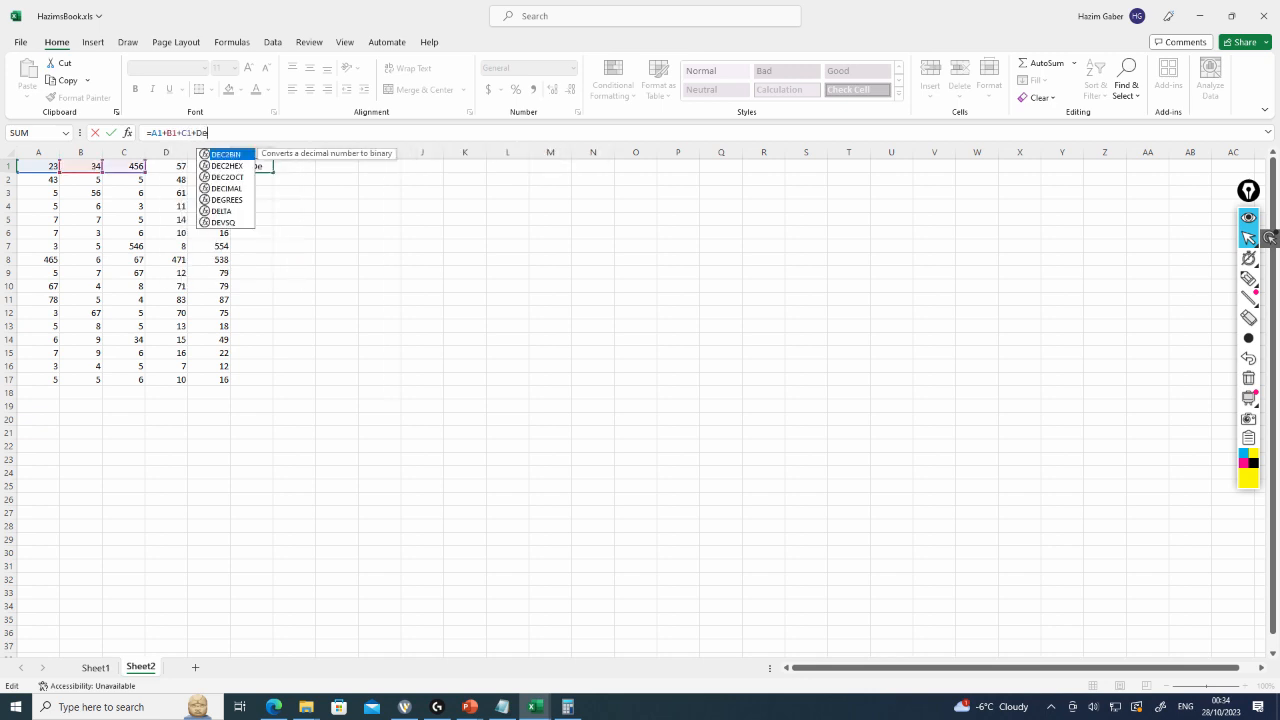
{"action": "key", "text": "BackSpace"}
{"action": "type", "text": "1"}
{"action": "key", "text": "BackSpace"}
{"action": "key", "text": "BackSpace"}
{"action": "key", "text": "BackSpace"}
{"action": "key", "text": "BackSpace"}
{"action": "key", "text": "BackSpace"}
{"action": "key", "text": "BackSpace"}
{"action": "key", "text": "BackSpace"}
{"action": "key", "text": "BackSpace"}
{"action": "key", "text": "BackSpace"}
{"action": "key", "text": "BackSpace"}
{"action": "key", "text": "BackSpace"}
Enter the formula =SUM(A1:E1) in cell F1 and fill it down through F17
{"action": "type", "text": "SUM"}
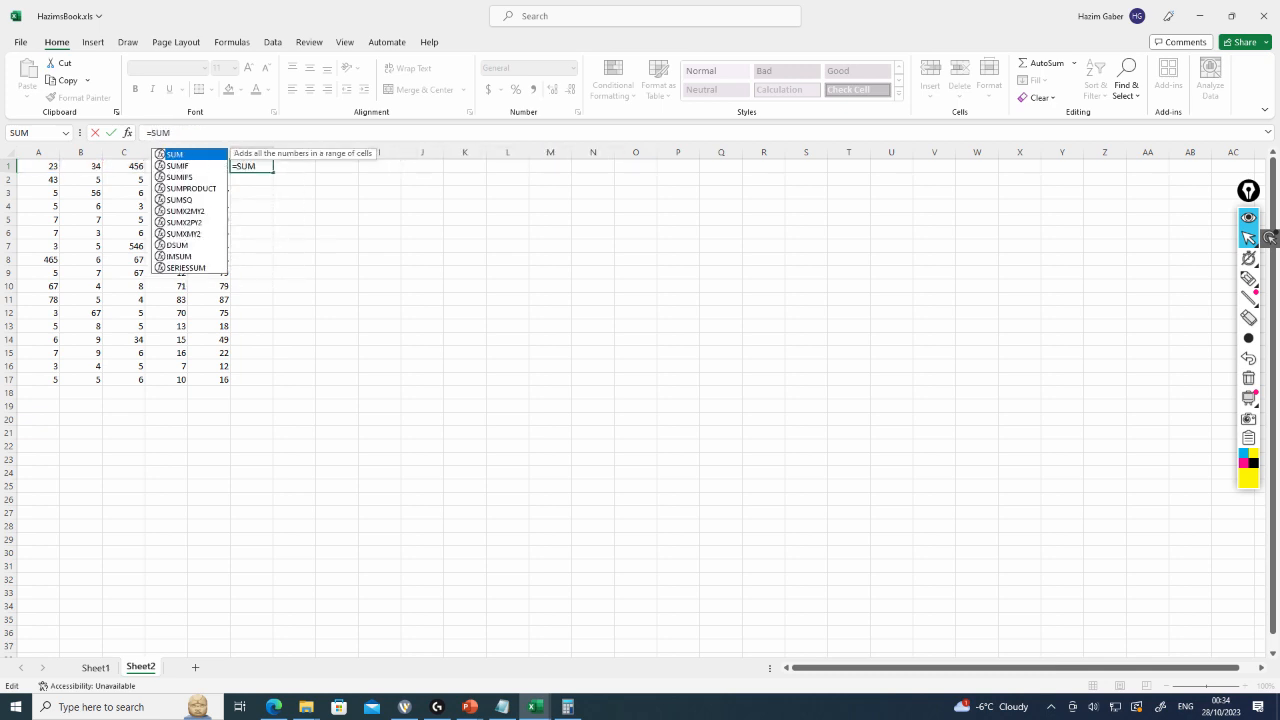
{"action": "type", "text": "("}
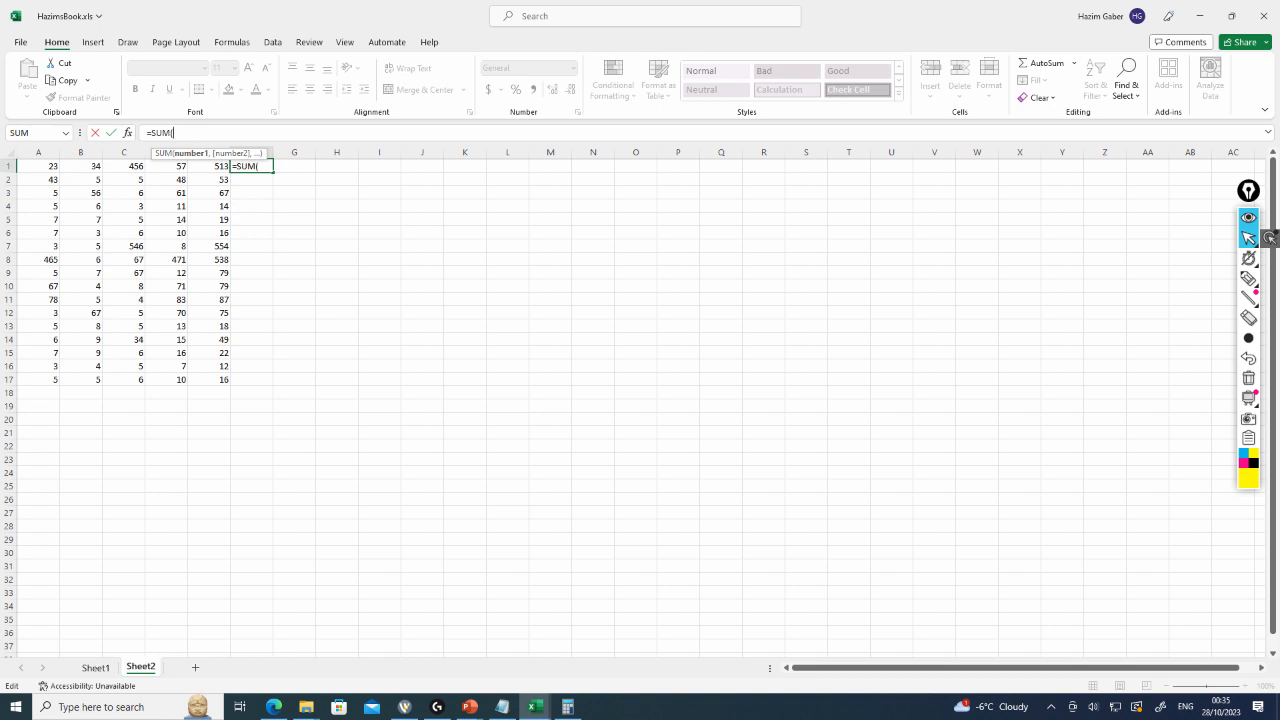
{"action": "type", "text": "A1,"}
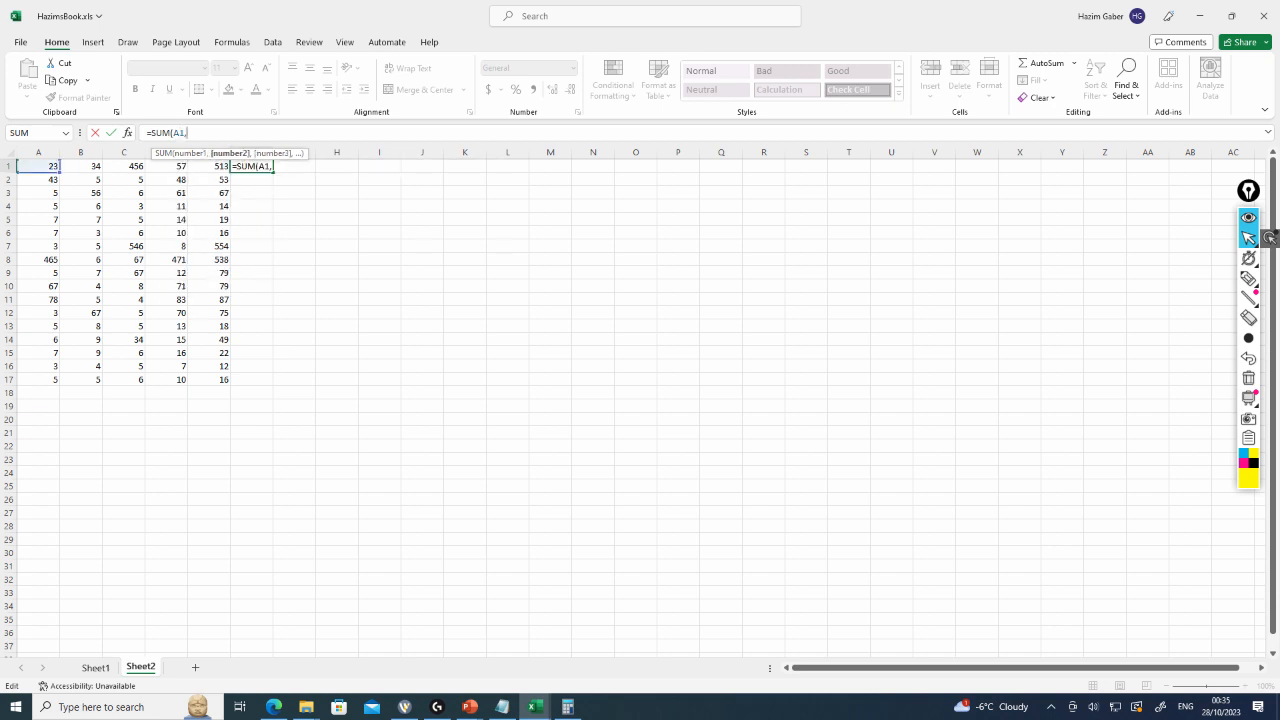
{"action": "type", "text": "B1,"}
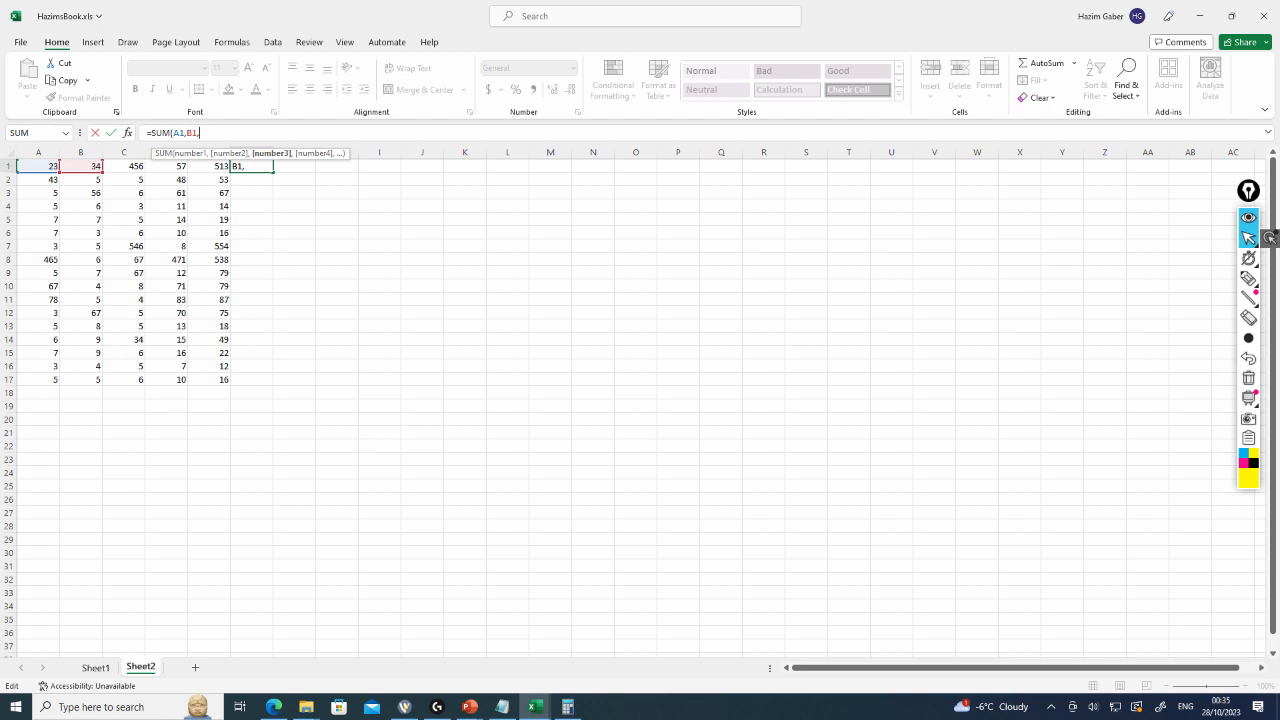
{"action": "key", "text": "BackSpace"}
{"action": "key", "text": "BackSpace"}
{"action": "key", "text": "BackSpace"}
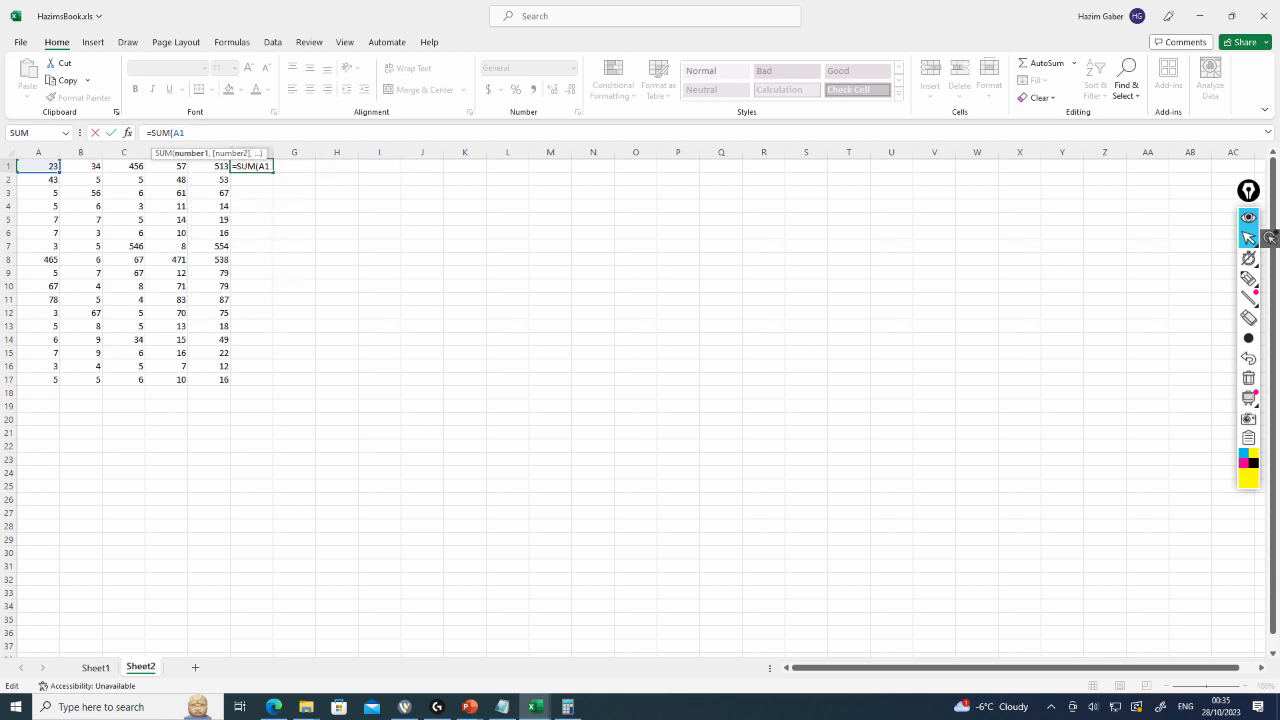
{"action": "type", "text": ":E1"}
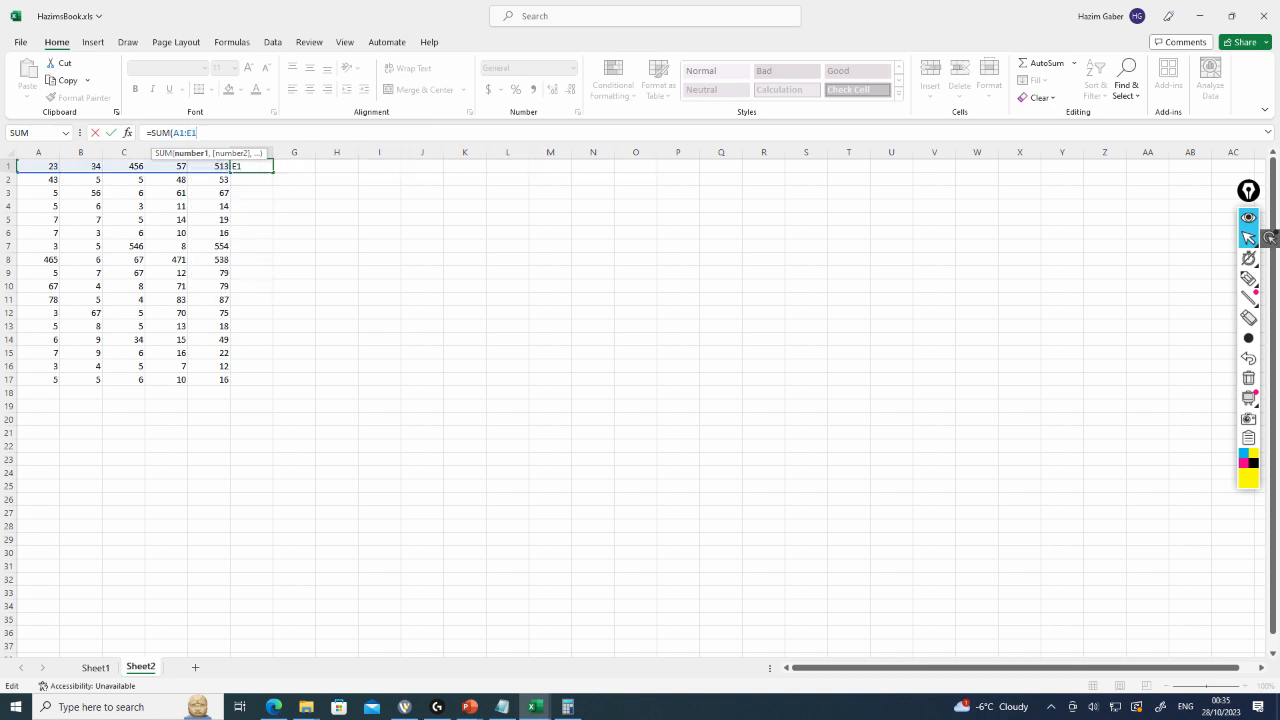
{"action": "type", "text": ")"}
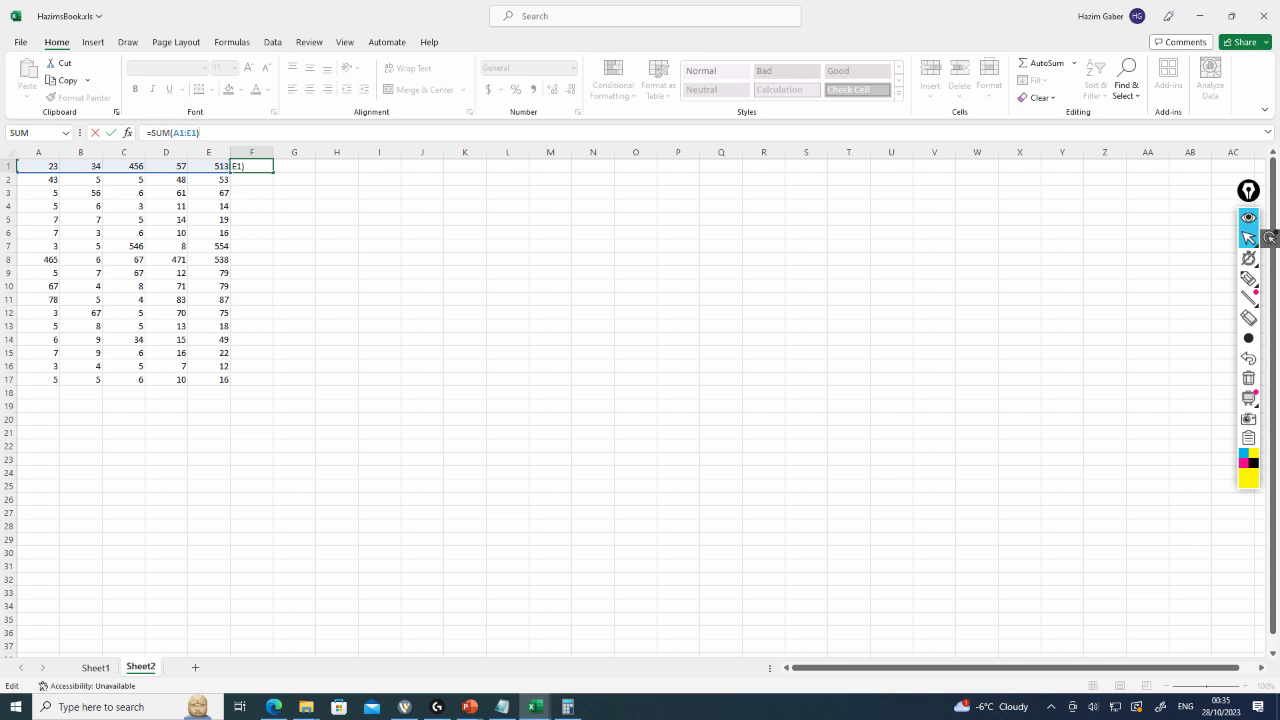
{"action": "key", "text": "Return"}
{"action": "key", "text": "Up"}
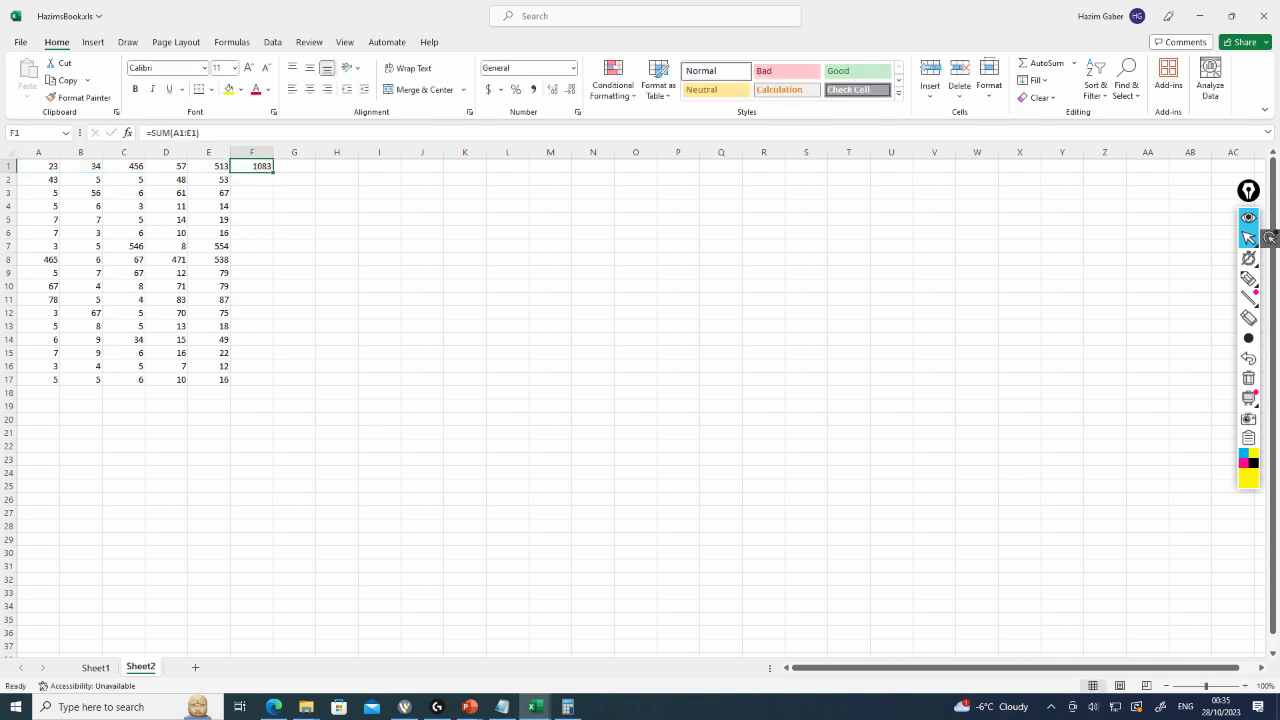
{"action": "left_click_drag", "start_coordinate": [272, 172], "coordinate": [260, 383]}
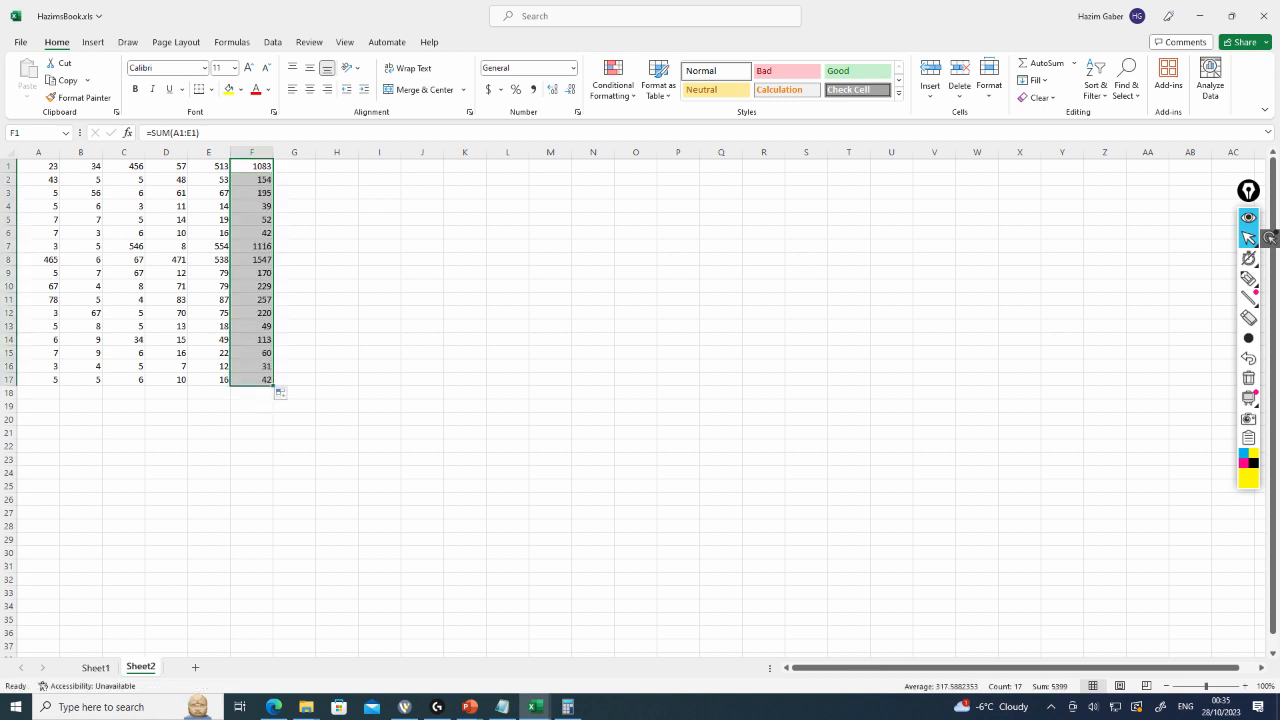
Enter the formula =SUM(A1:A17) in cell A18 and fill it across row 18 through F18
{"action": "left_click", "coordinate": [254, 393]}
{"action": "key", "text": "Home"}
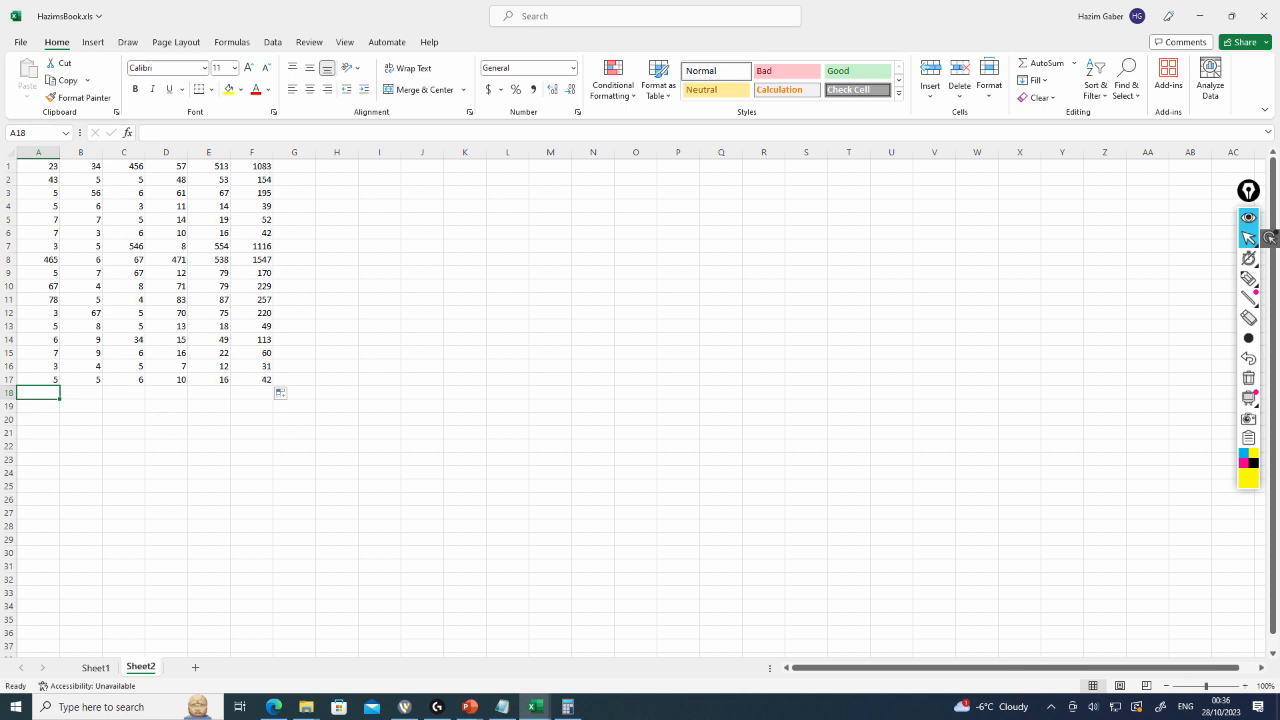
{"action": "key", "text": "F2"}
{"action": "type", "text": "="}
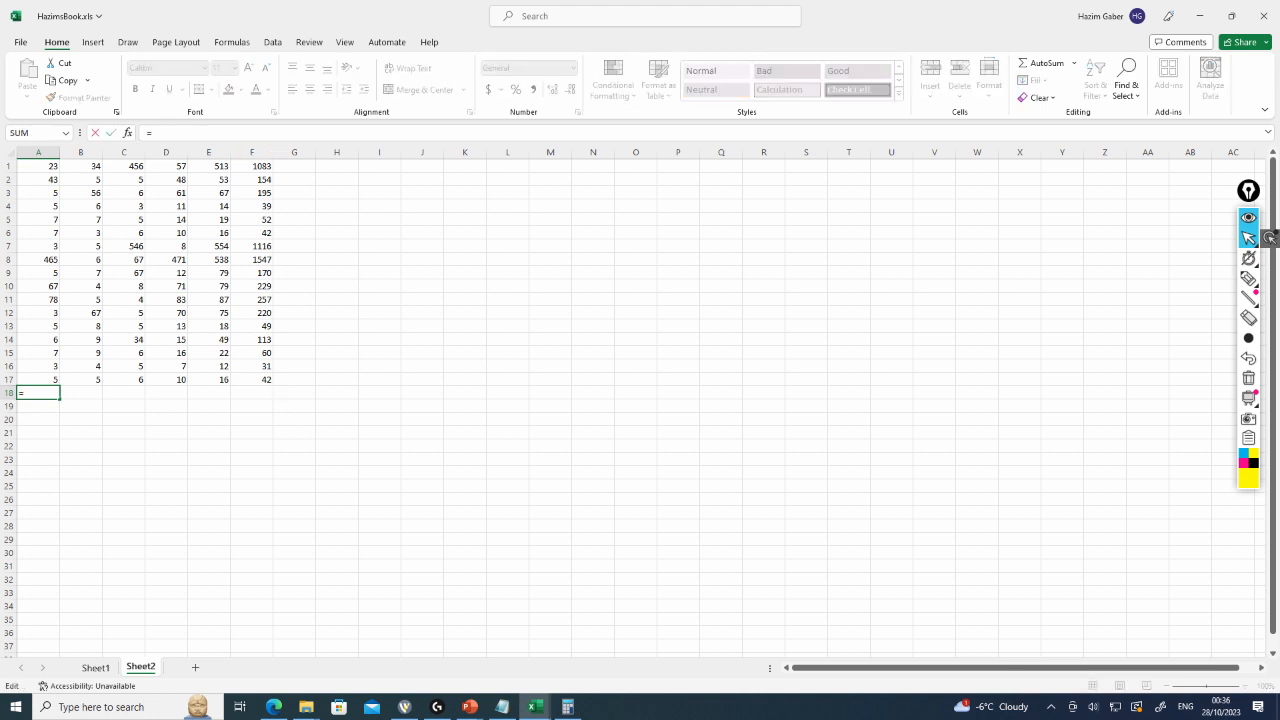
{"action": "type", "text": "SUM"}
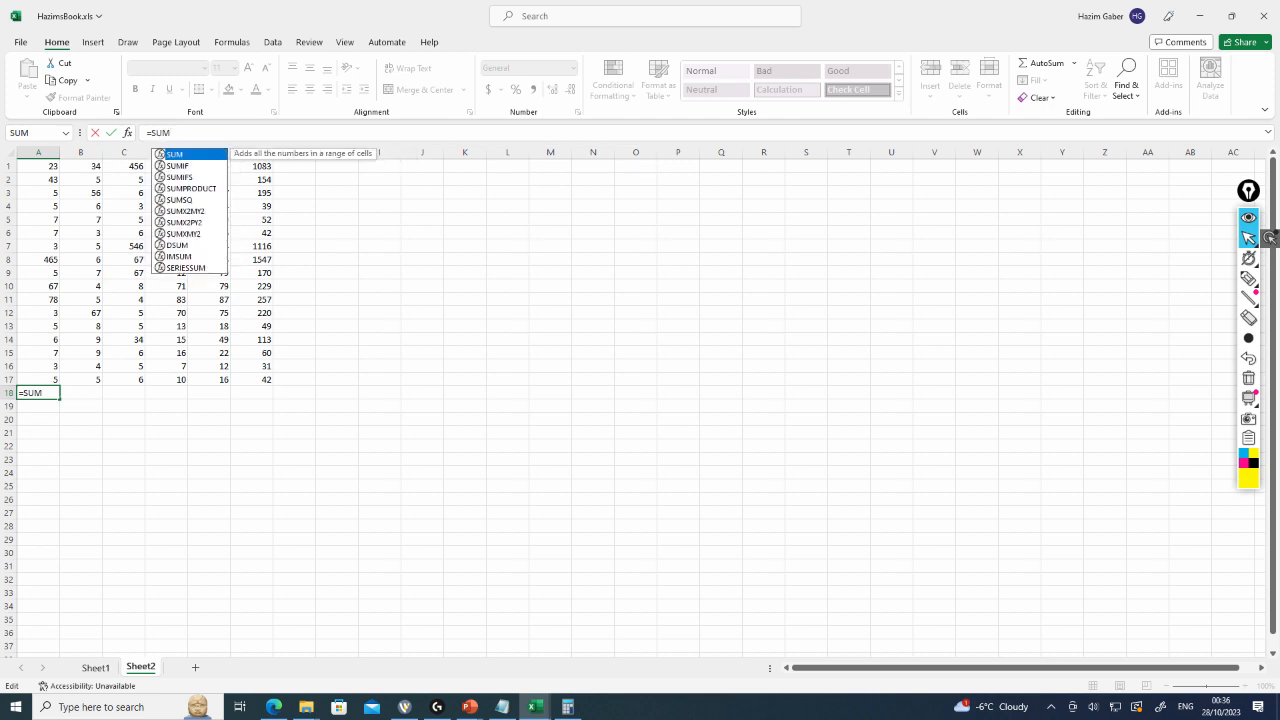
{"action": "type", "text": "(A1"}
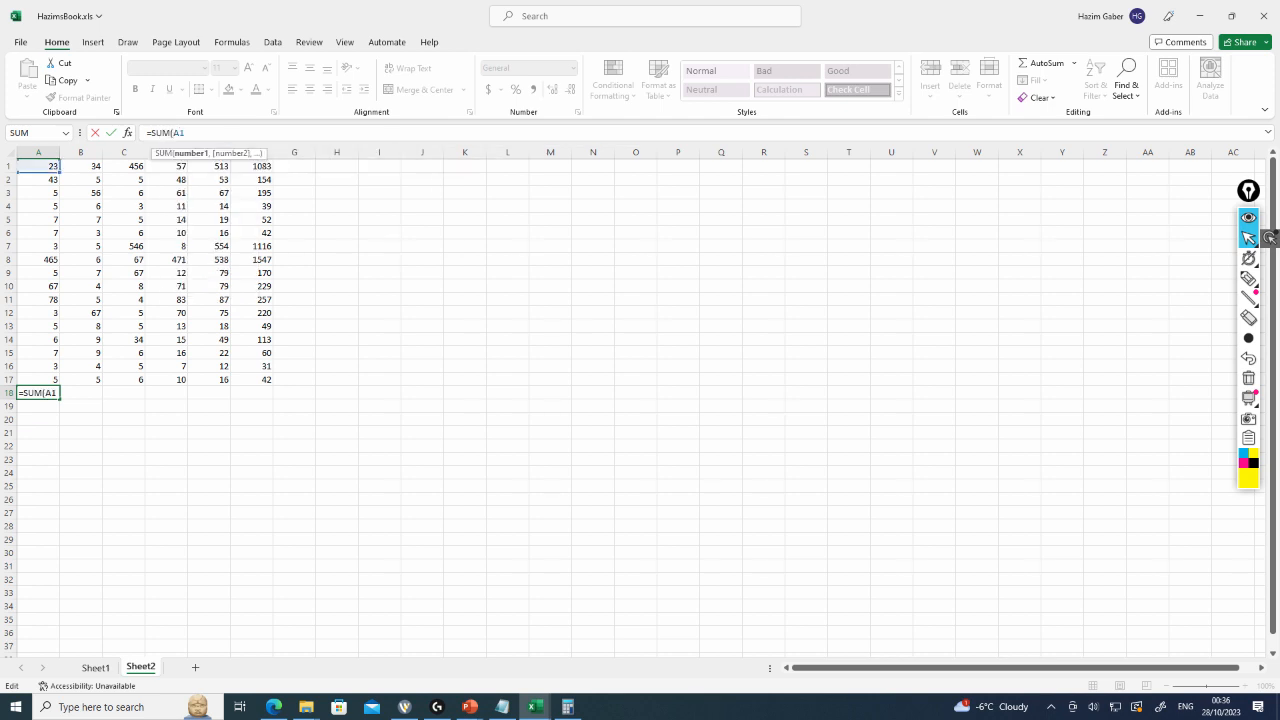
{"action": "type", "text": ":A17"}
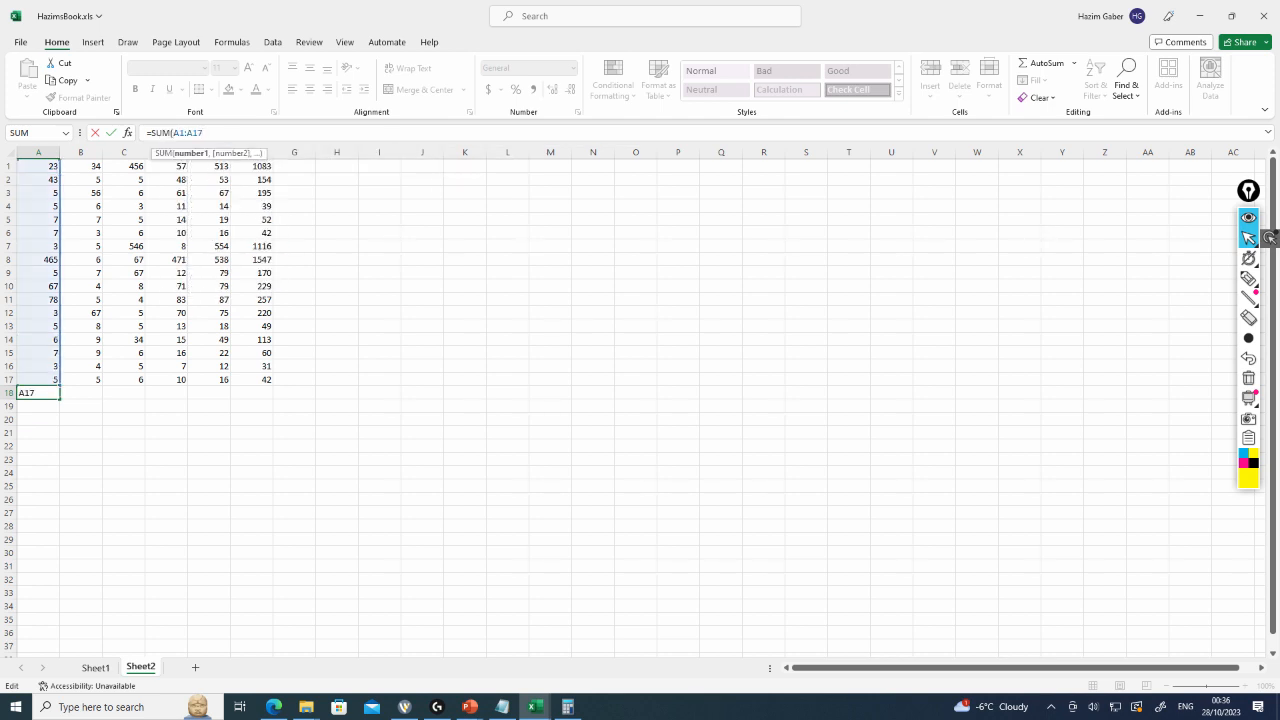
{"action": "type", "text": ")"}
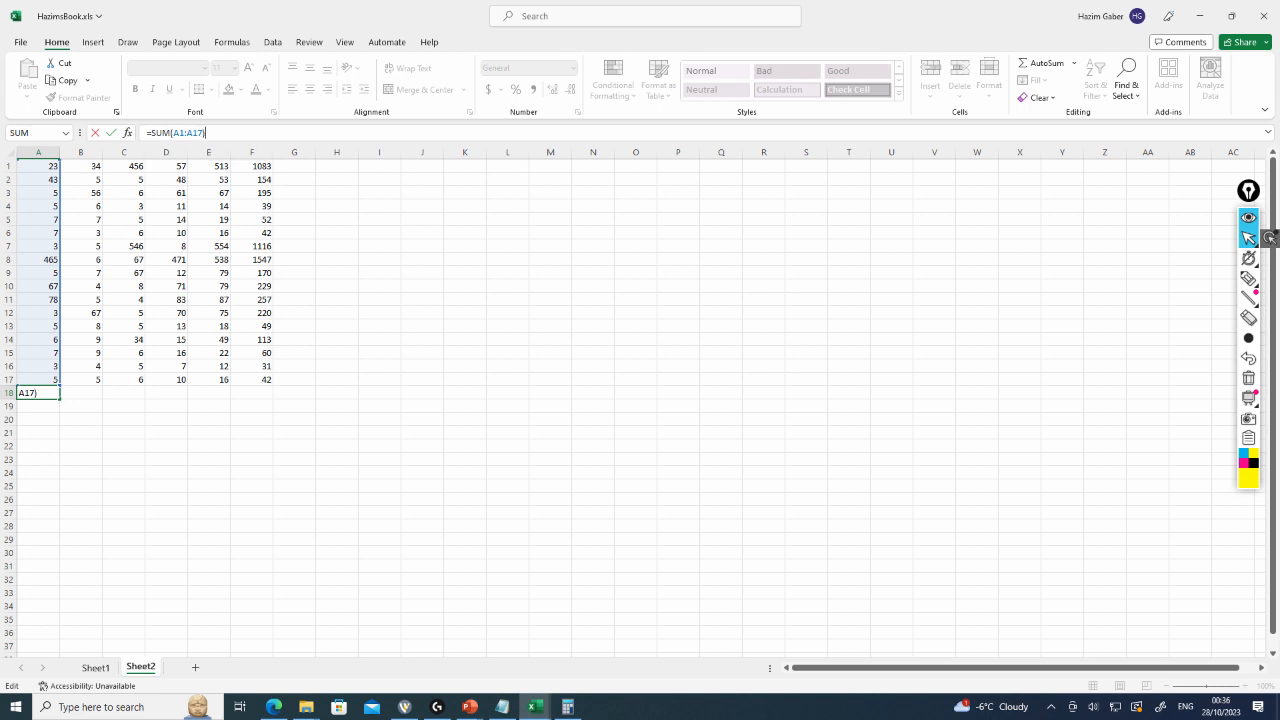
{"action": "key", "text": "Return"}
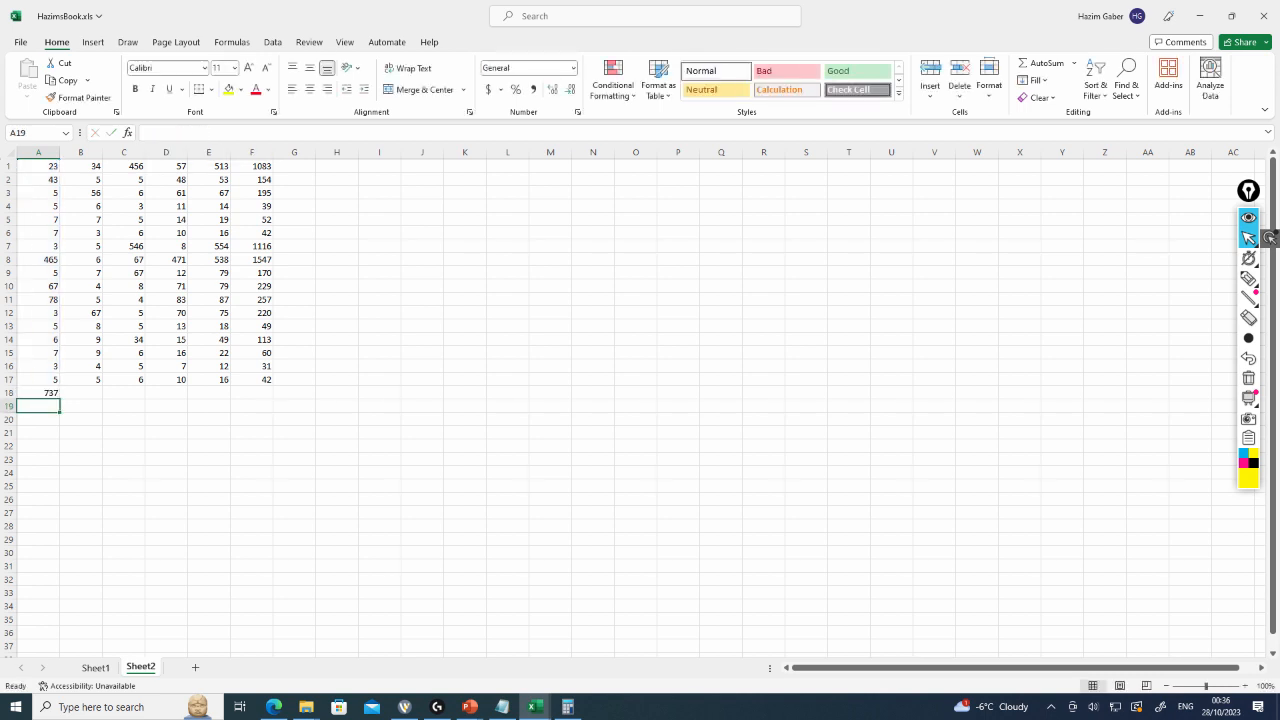
{"action": "key", "text": "Up"}
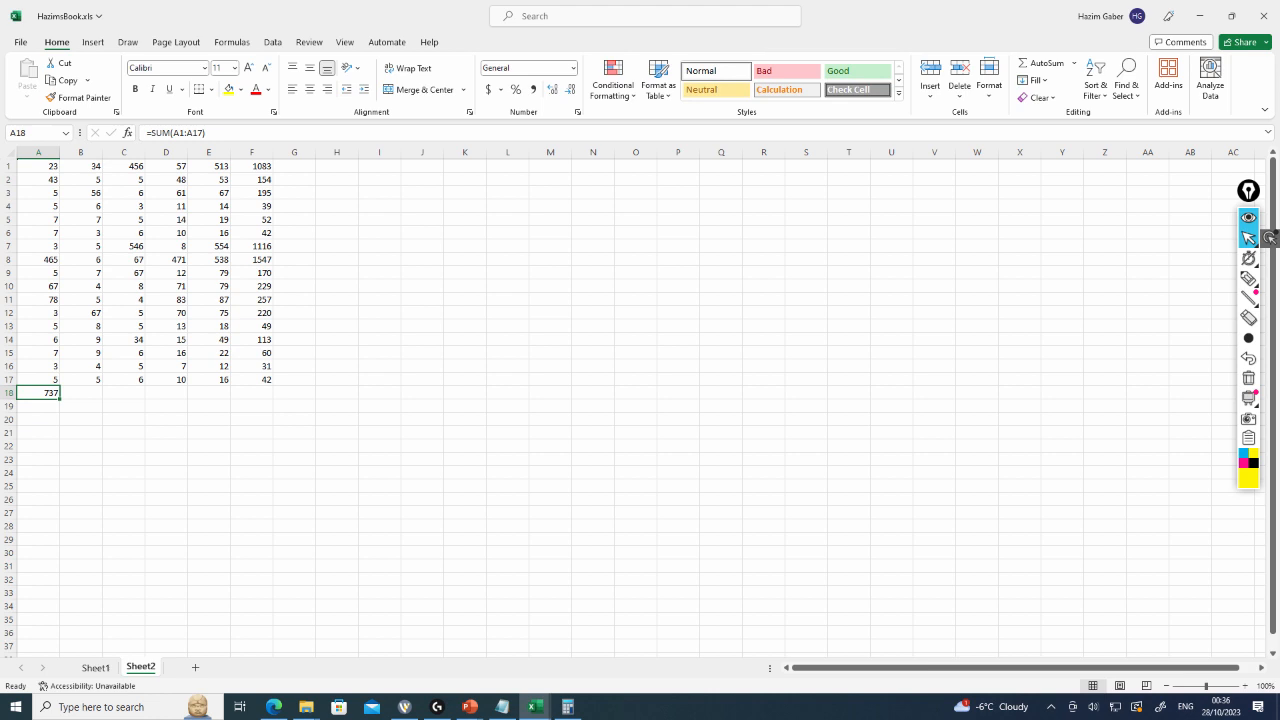
{"action": "left_click_drag", "start_coordinate": [60, 399], "coordinate": [274, 400]}
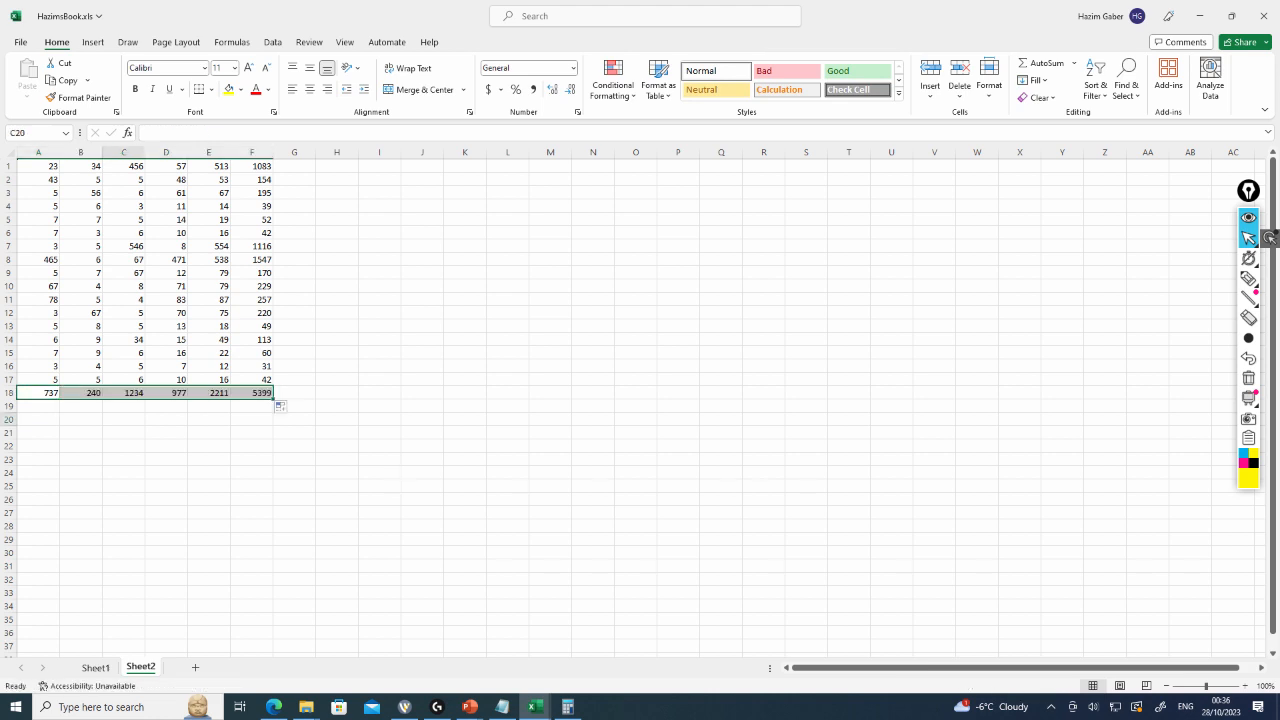
Examine the filled SUM formulas in row 18 cell by cell from B18 to F18
{"action": "left_click", "coordinate": [123, 419]}
{"action": "left_click", "coordinate": [81, 393]}
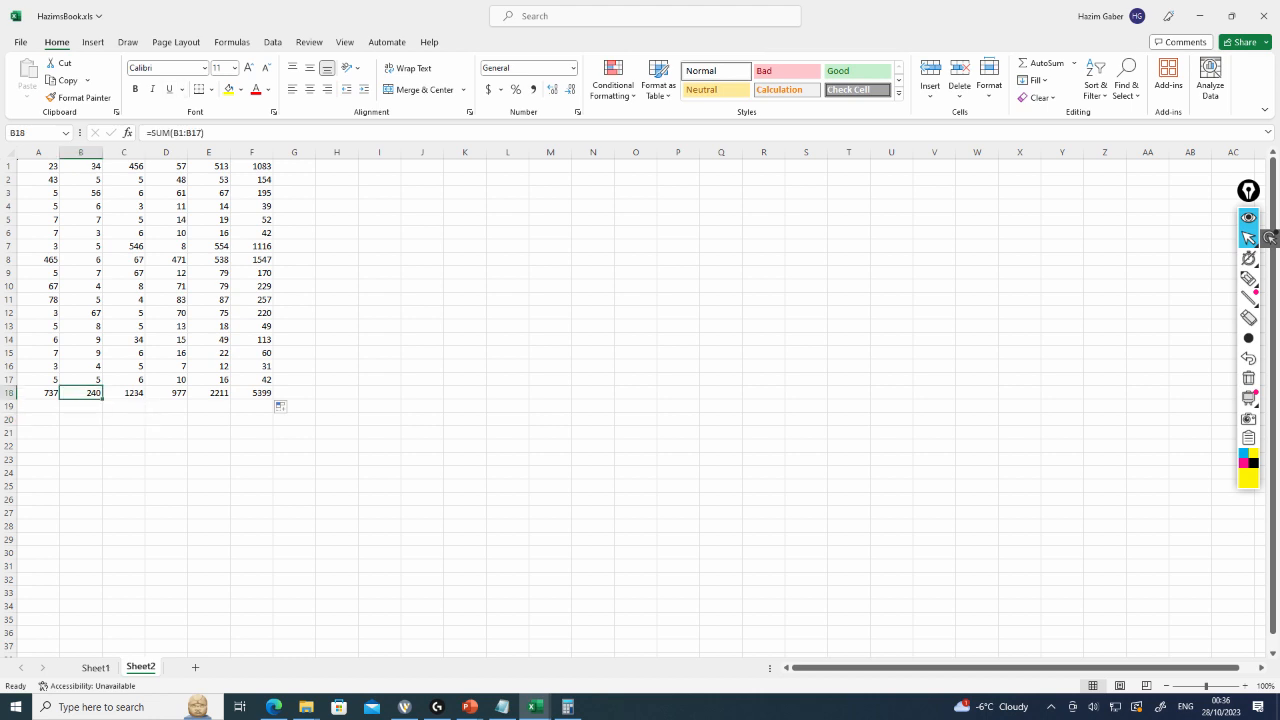
{"action": "left_click", "coordinate": [124, 393]}
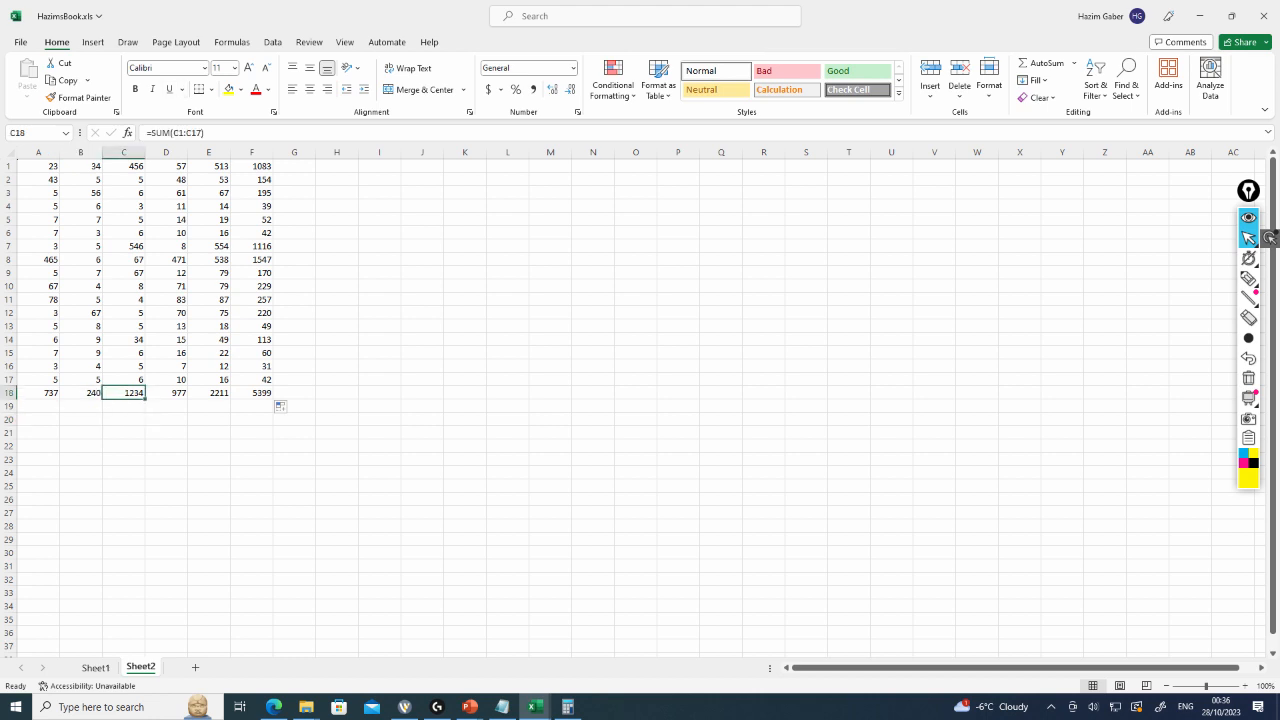
{"action": "left_click", "coordinate": [166, 393]}
{"action": "left_click", "coordinate": [209, 393]}
{"action": "left_click", "coordinate": [252, 393]}
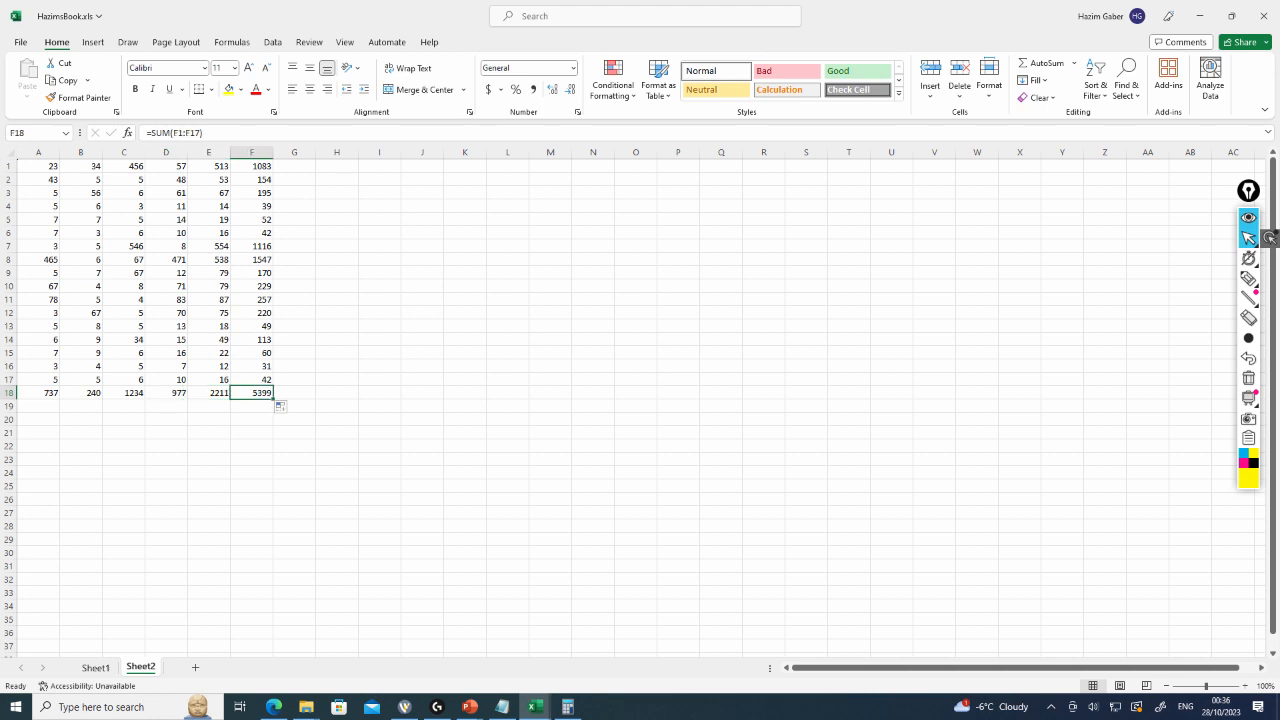